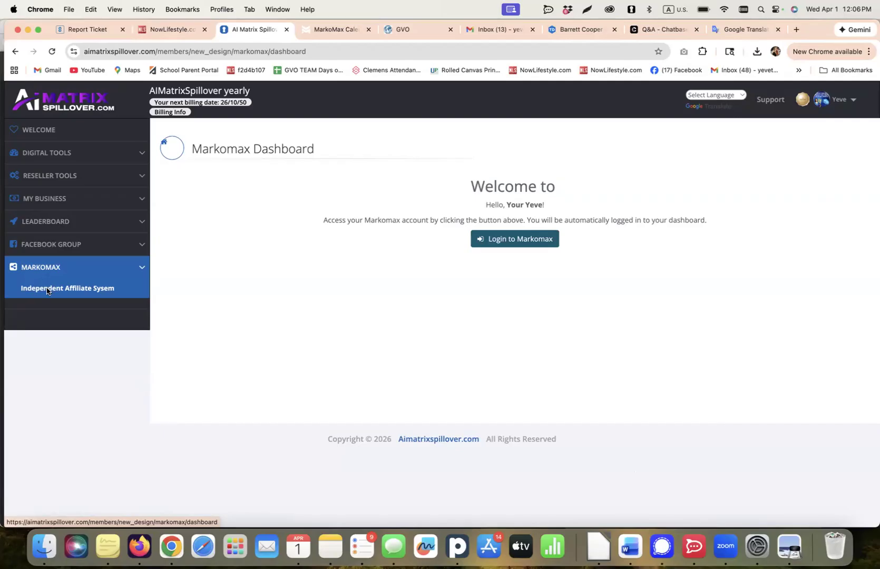
Log in to Markomax from the Markomax Dashboard and close the older MarkoMax Calendar tab.
{"action": "left_click", "coordinate": [508, 246]}
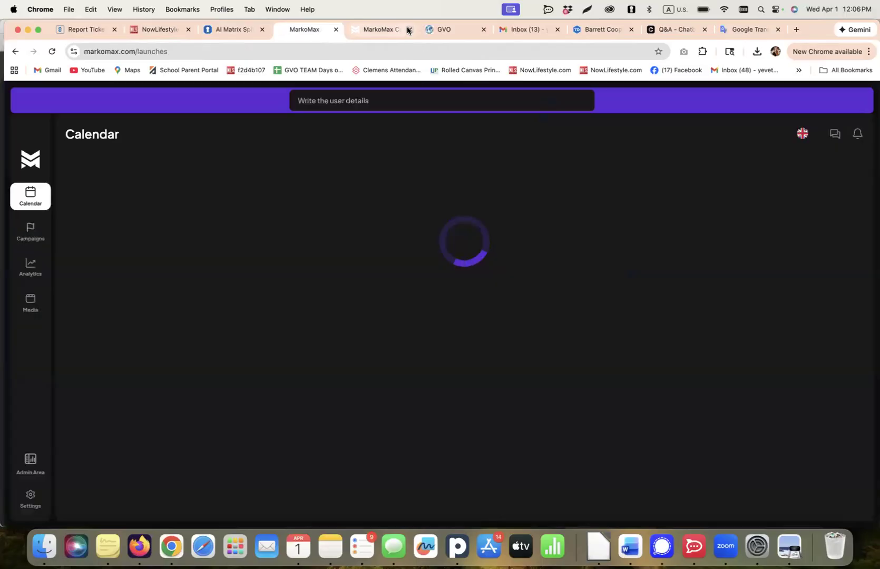
{"action": "left_click", "coordinate": [409, 30]}
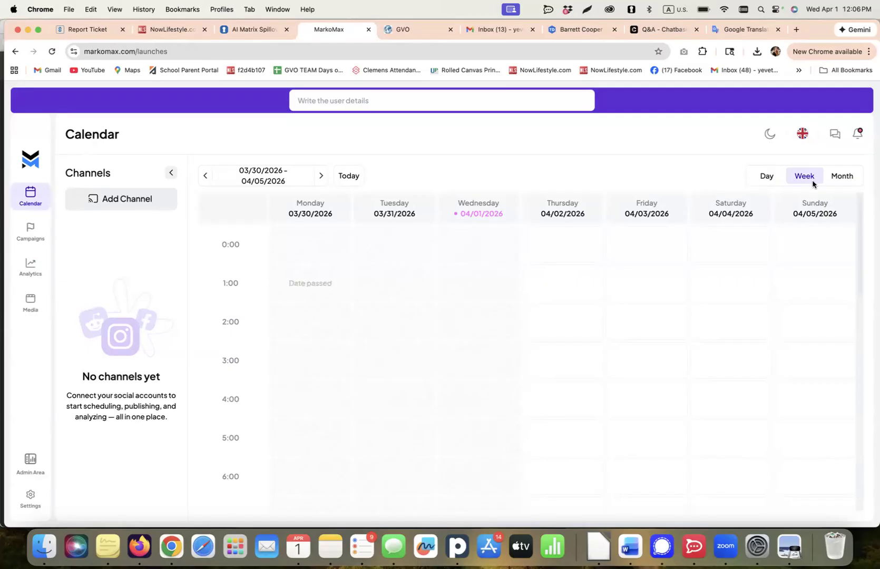
Switch the calendar to the dark theme and back to the light theme.
{"action": "left_click", "coordinate": [769, 135]}
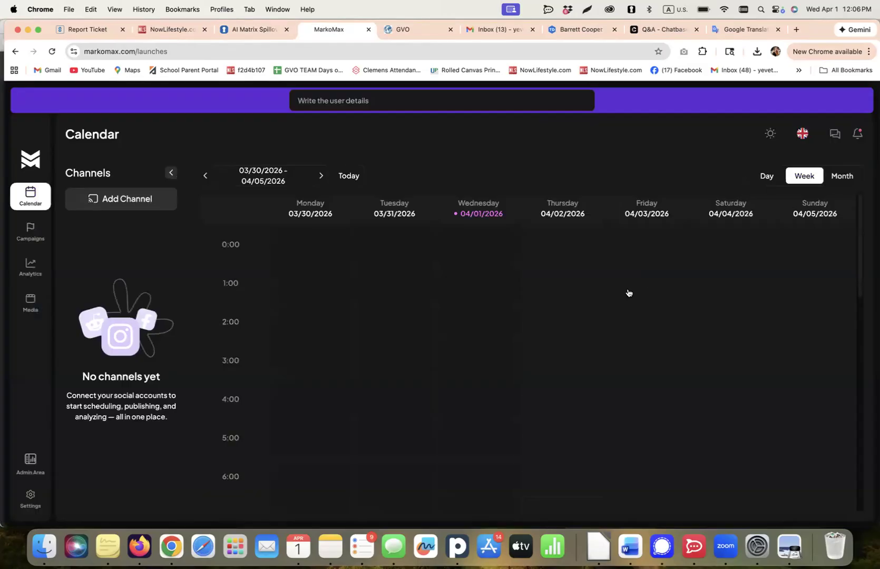
{"action": "left_click", "coordinate": [766, 137]}
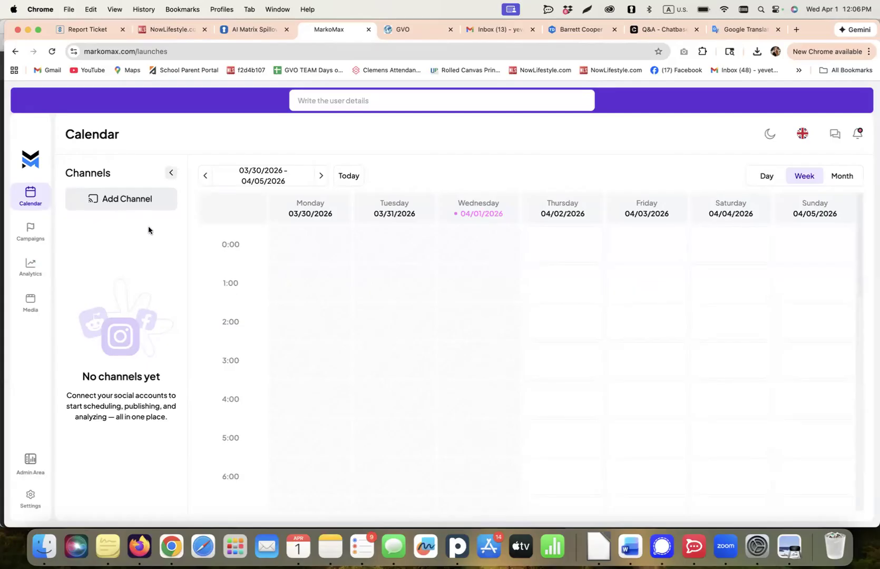
Add an Instagram (Facebook Business) channel by reconnecting the Facebook account and saving the Digital Tools Income account.
{"action": "left_click", "coordinate": [122, 200]}
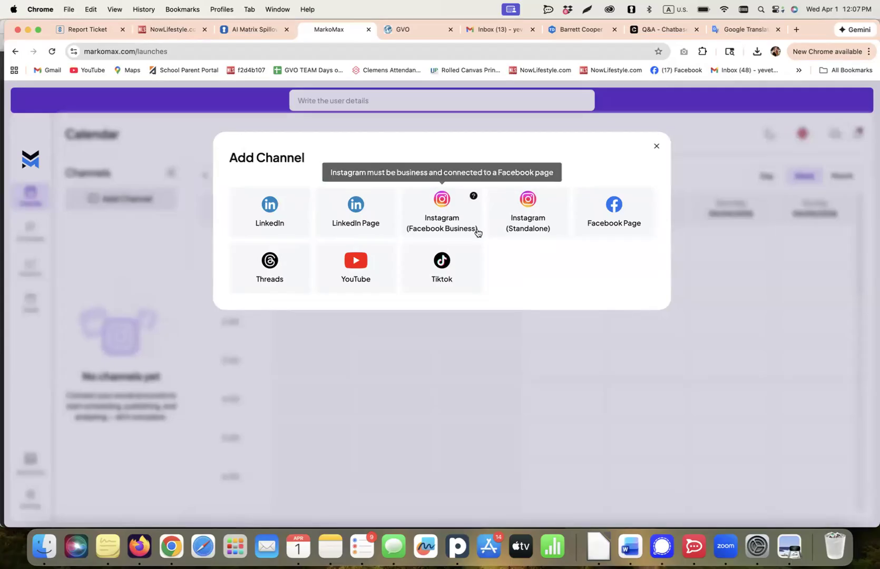
{"action": "left_click", "coordinate": [447, 214]}
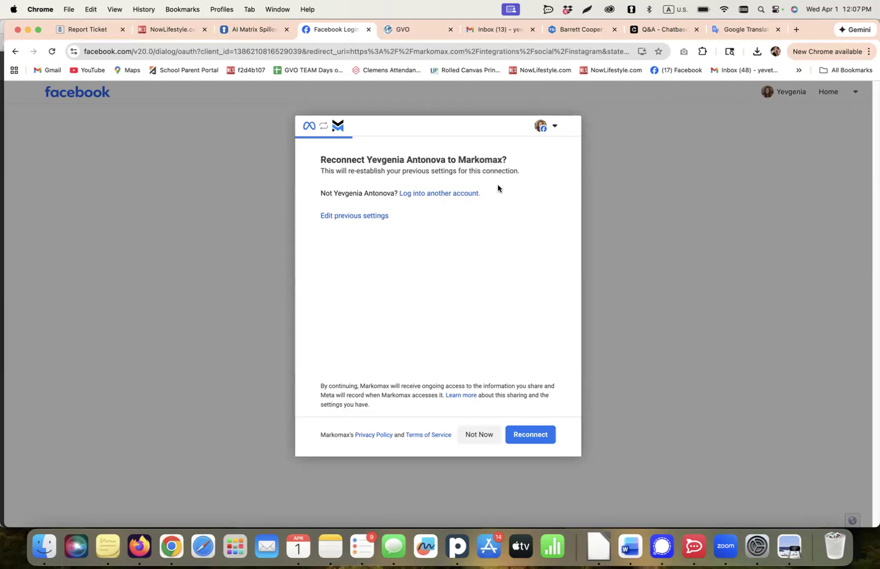
{"action": "left_click", "coordinate": [531, 436]}
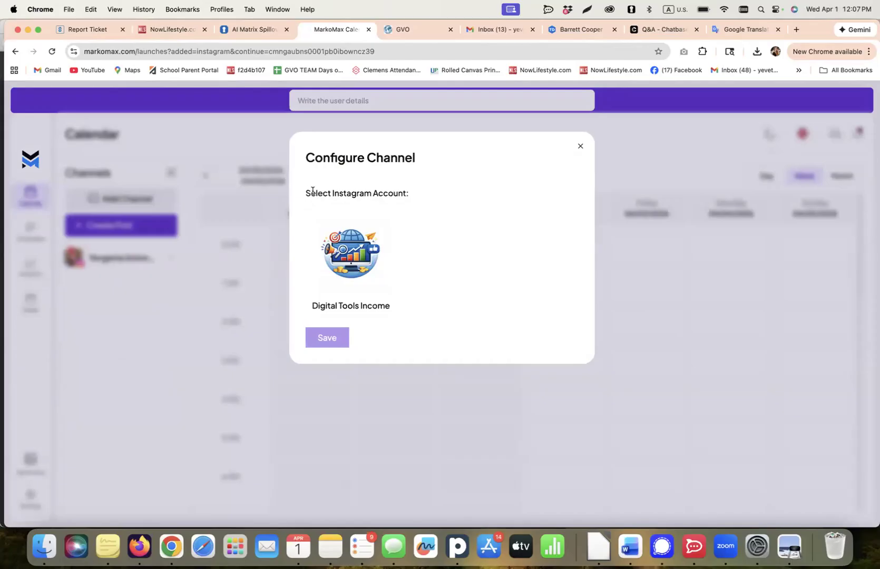
{"action": "left_click", "coordinate": [349, 217]}
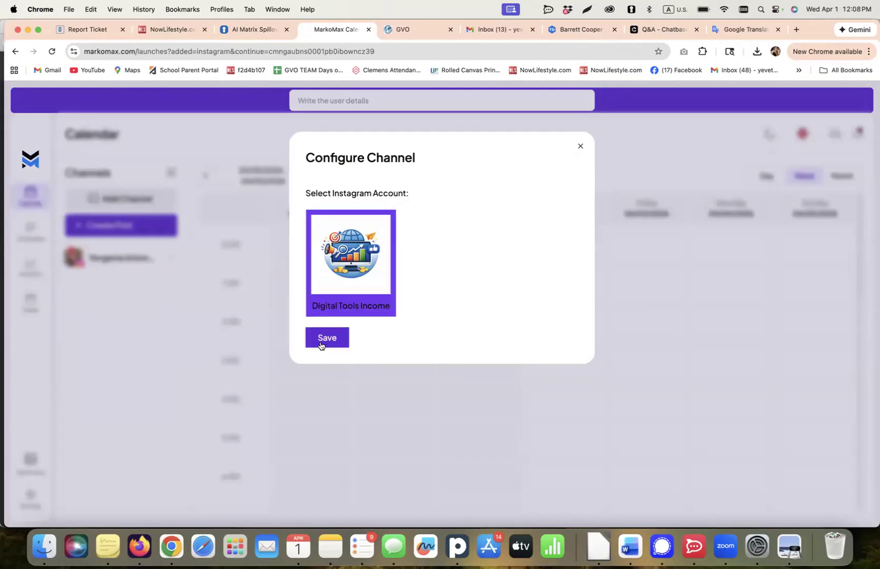
{"action": "left_click", "coordinate": [346, 336]}
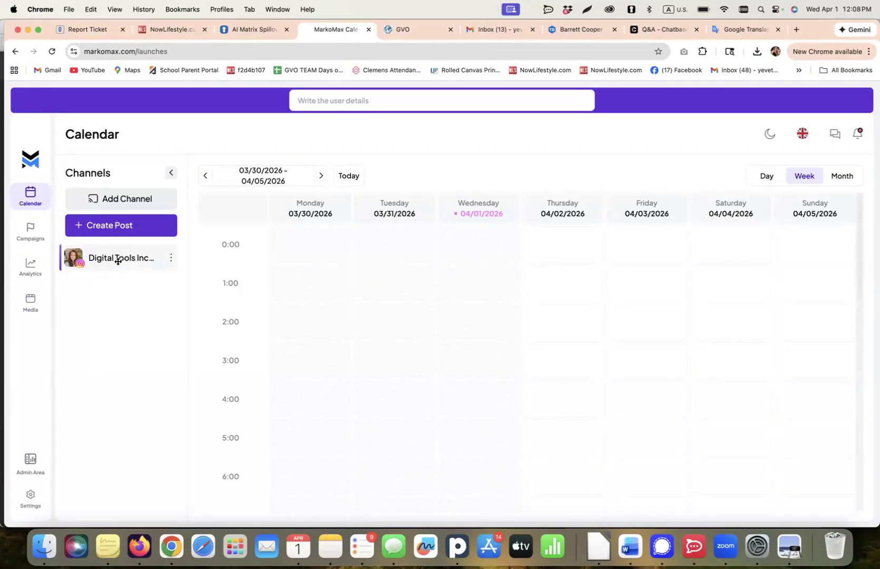
Add a TikTok channel to the calendar's channels.
{"action": "left_click", "coordinate": [125, 200]}
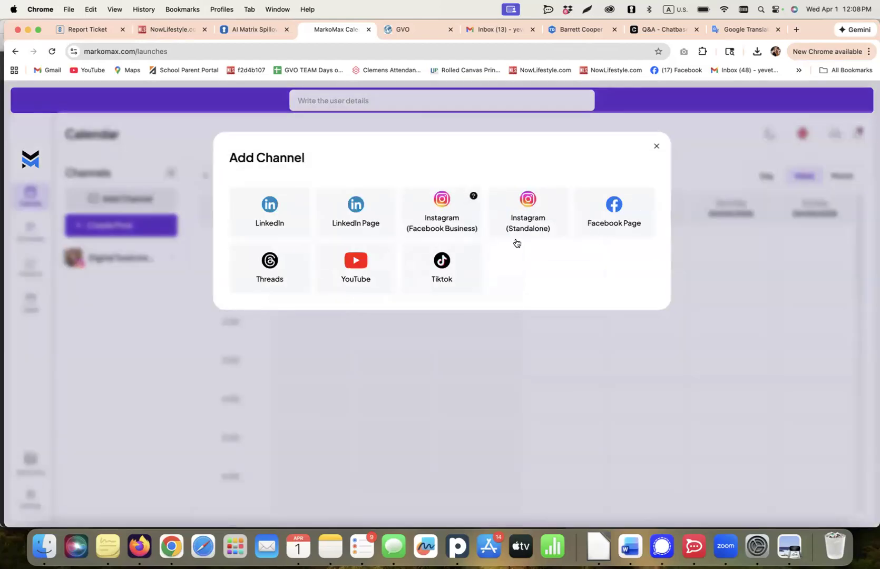
{"action": "left_click", "coordinate": [441, 272]}
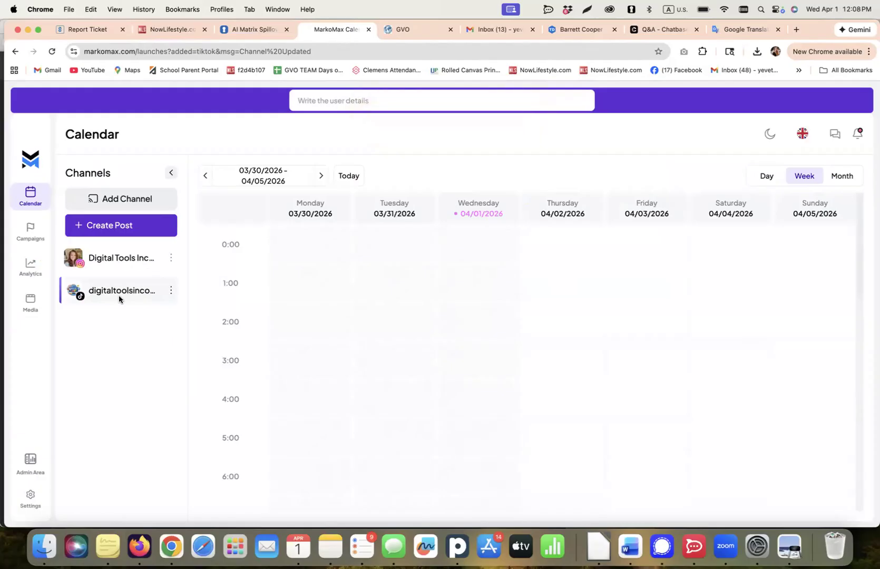
{"action": "left_click", "coordinate": [128, 200]}
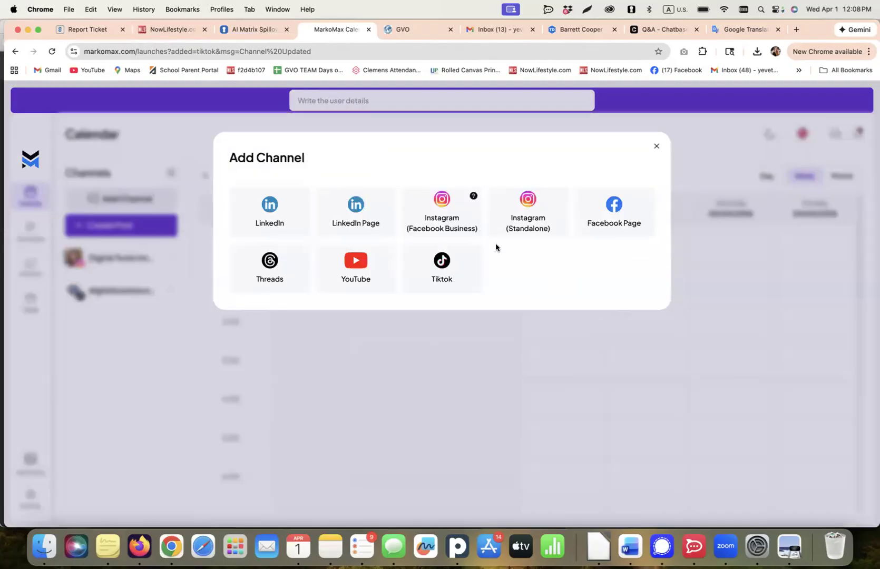
{"action": "left_click", "coordinate": [531, 209]}
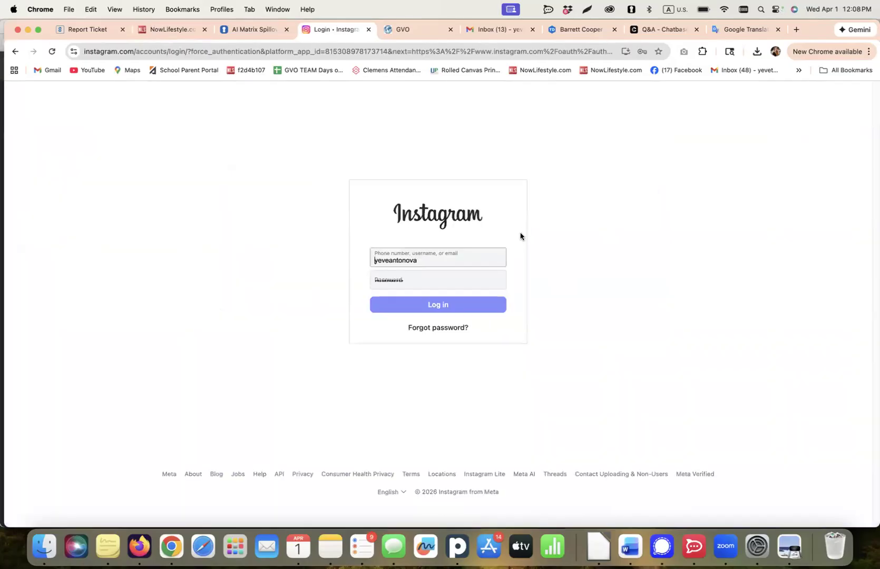
{"action": "left_click", "coordinate": [438, 258]}
{"action": "left_click", "coordinate": [15, 51]}
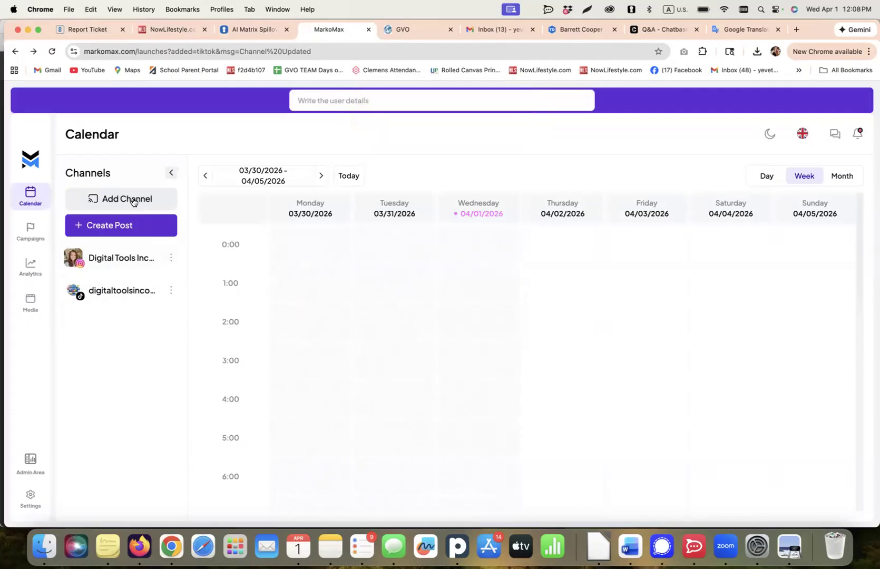
{"action": "left_click", "coordinate": [133, 200]}
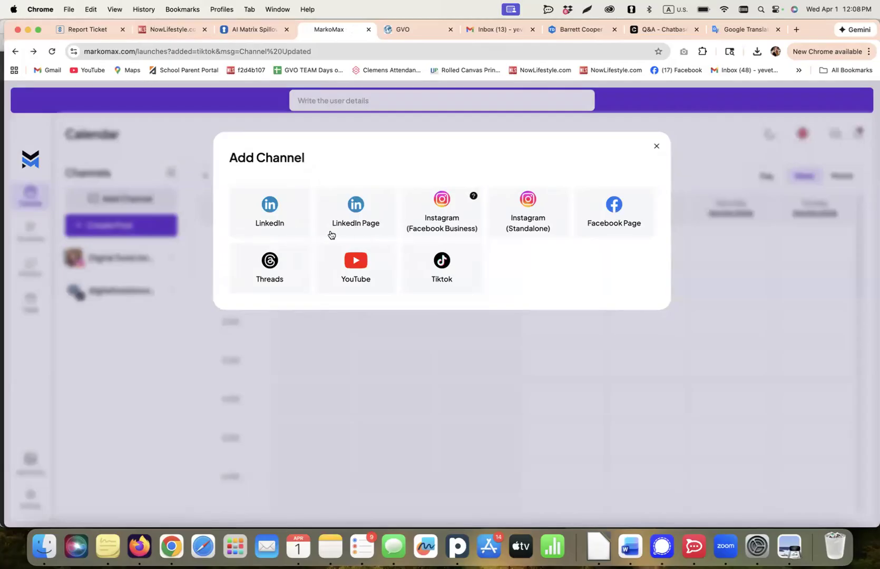
{"action": "left_click", "coordinate": [653, 146]}
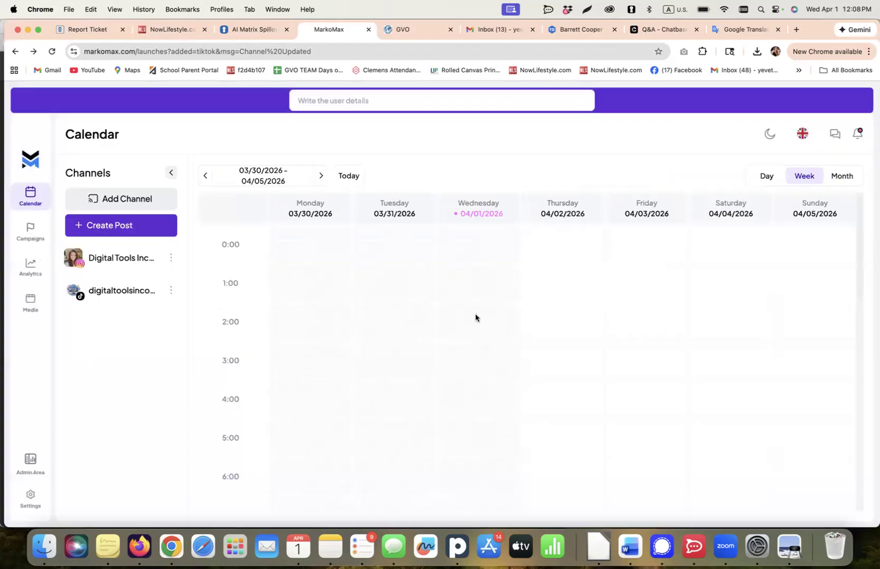
Examine the TikTok channel's available actions and the weekly calendar's time slots.
{"action": "left_click", "coordinate": [170, 291]}
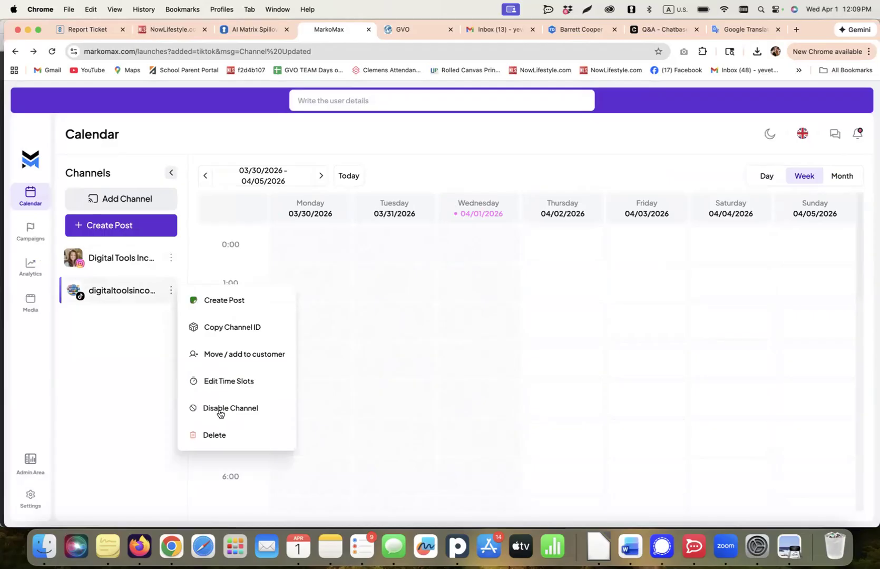
{"action": "left_click", "coordinate": [148, 272]}
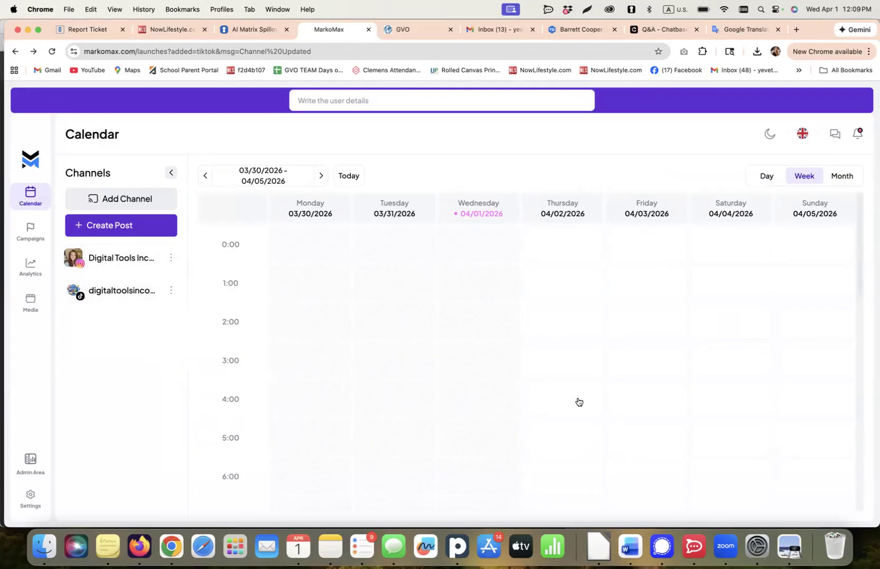
{"action": "scroll", "coordinate": [571, 403], "scroll_direction": "down", "scroll_amount": 10}
{"action": "scroll", "coordinate": [558, 395], "scroll_direction": "up", "scroll_amount": 10}
Create a campaign named "Test for the webinar" with the description "fdsdfdsfdfsdsf".
{"action": "left_click", "coordinate": [32, 233]}
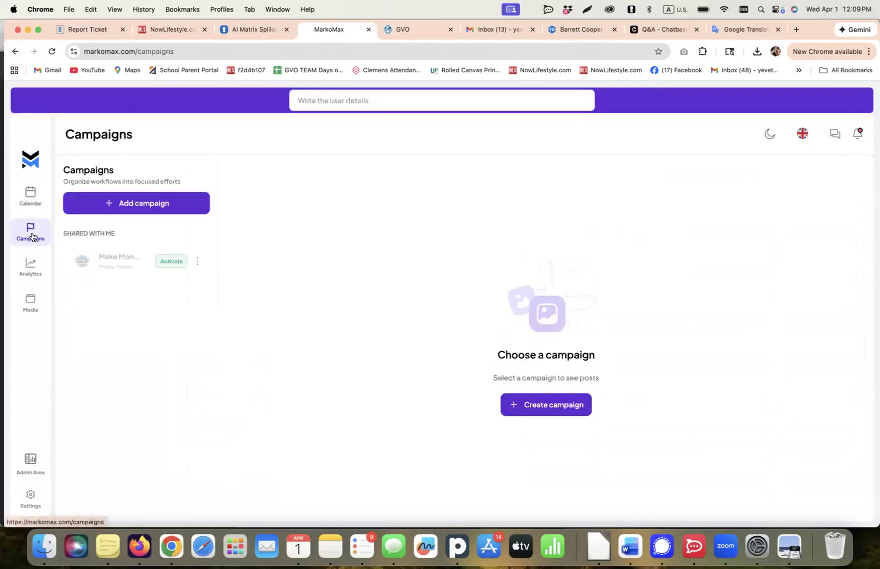
{"action": "left_click", "coordinate": [127, 203]}
{"action": "left_click", "coordinate": [149, 209]}
{"action": "type", "text": "Test"}
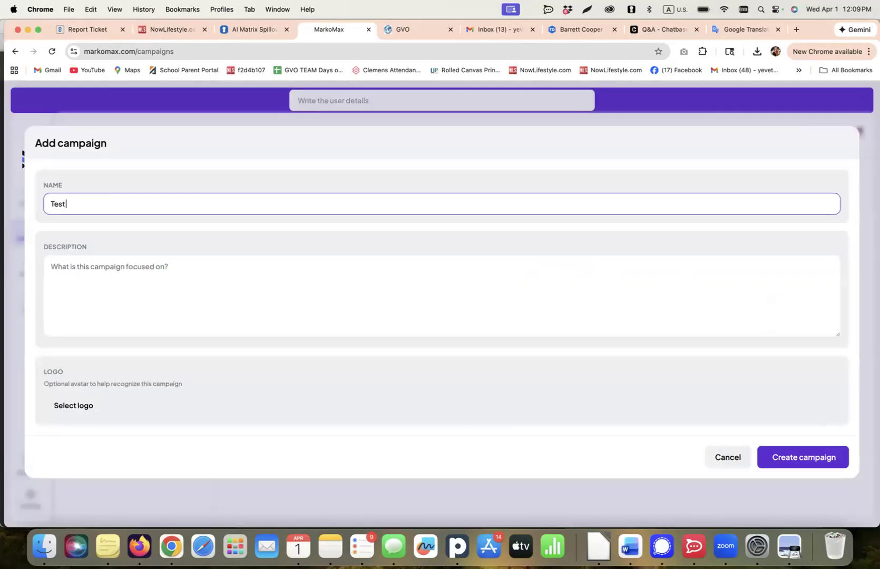
{"action": "type", "text": " for the webinar"}
{"action": "left_click", "coordinate": [123, 266]}
{"action": "type", "text": "fdsdfdsfdfsdsf"}
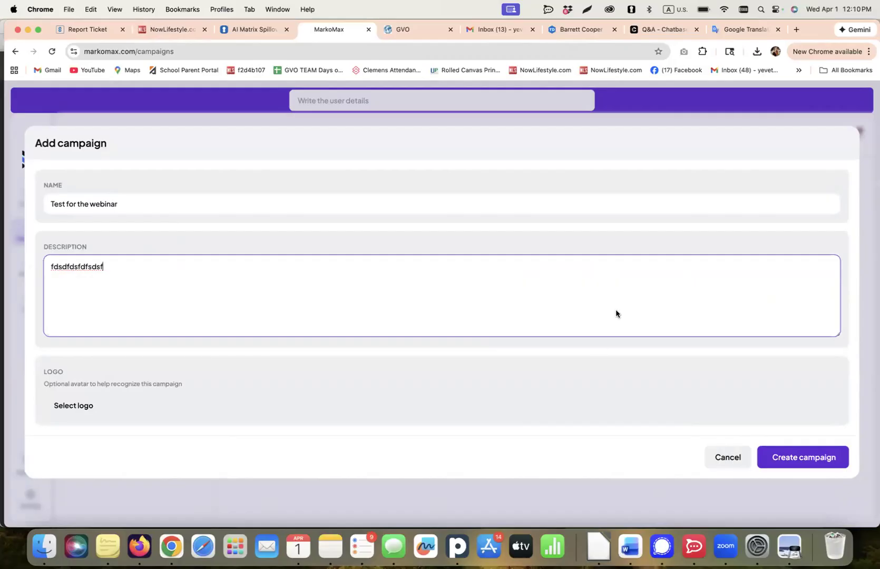
{"action": "left_click", "coordinate": [786, 467]}
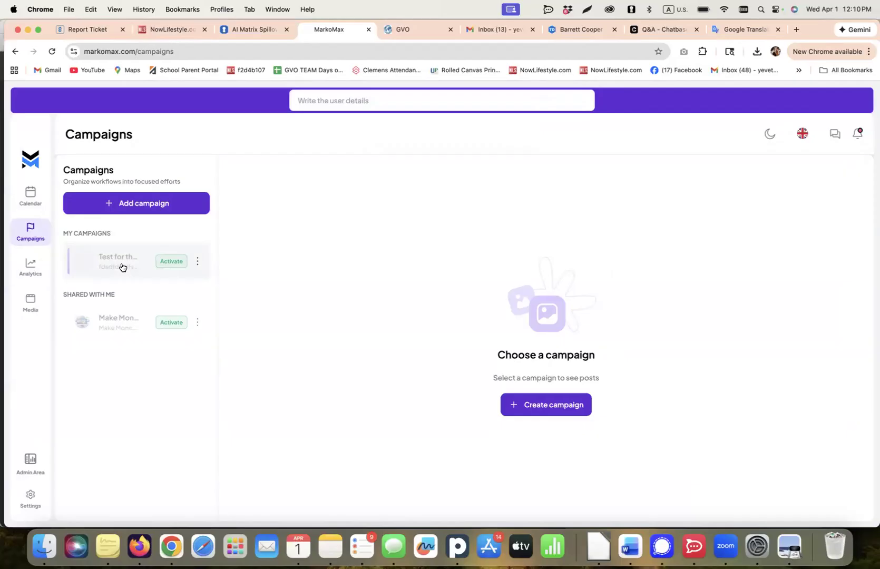
Activate the shared Make Money Online with Digital Marketing campaign for the digitaltoolsincome TikTok and Digital Tools Income Instagram channels.
{"action": "double_click", "coordinate": [75, 294]}
{"action": "left_click_drag", "start_coordinate": [116, 296], "coordinate": [118, 296]}
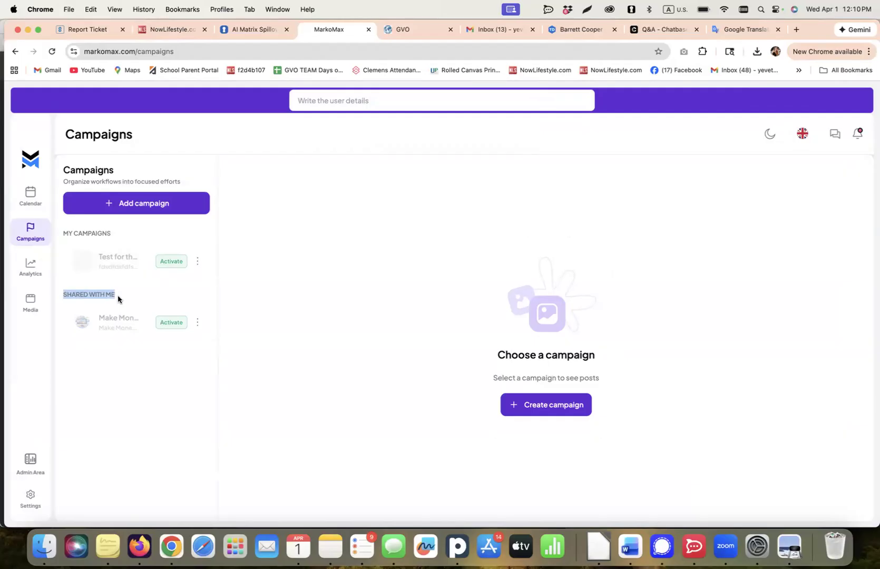
{"action": "left_click", "coordinate": [166, 322]}
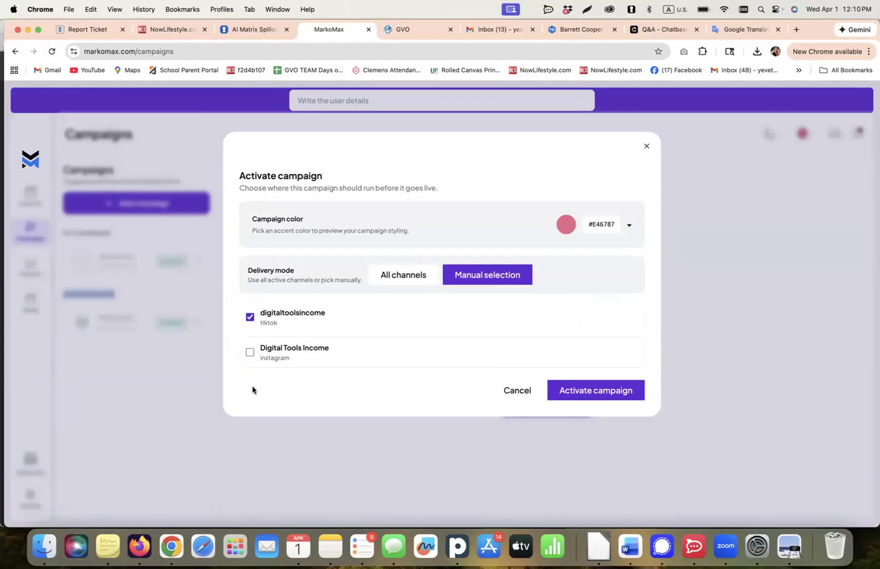
{"action": "left_click", "coordinate": [249, 353]}
{"action": "left_click_drag", "start_coordinate": [296, 362], "coordinate": [270, 360]}
{"action": "left_click", "coordinate": [250, 316]}
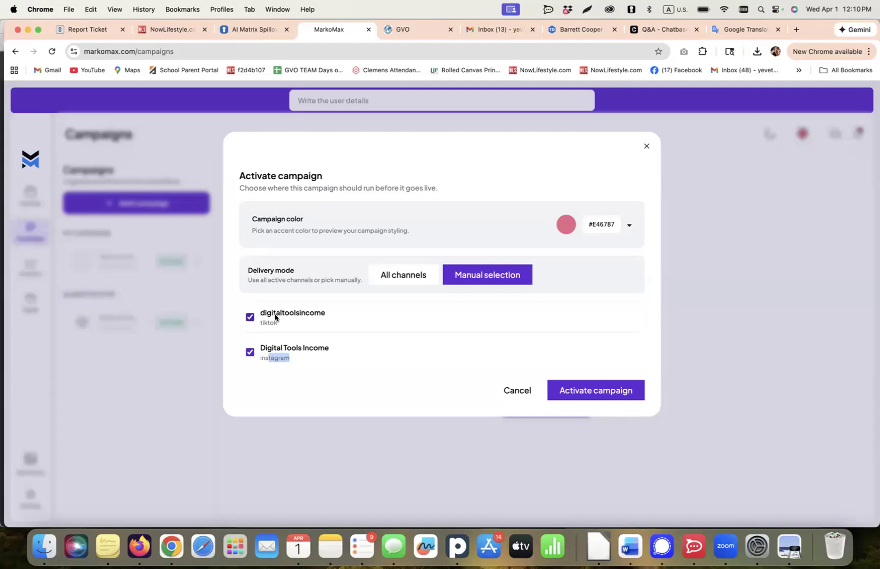
{"action": "left_click", "coordinate": [588, 392]}
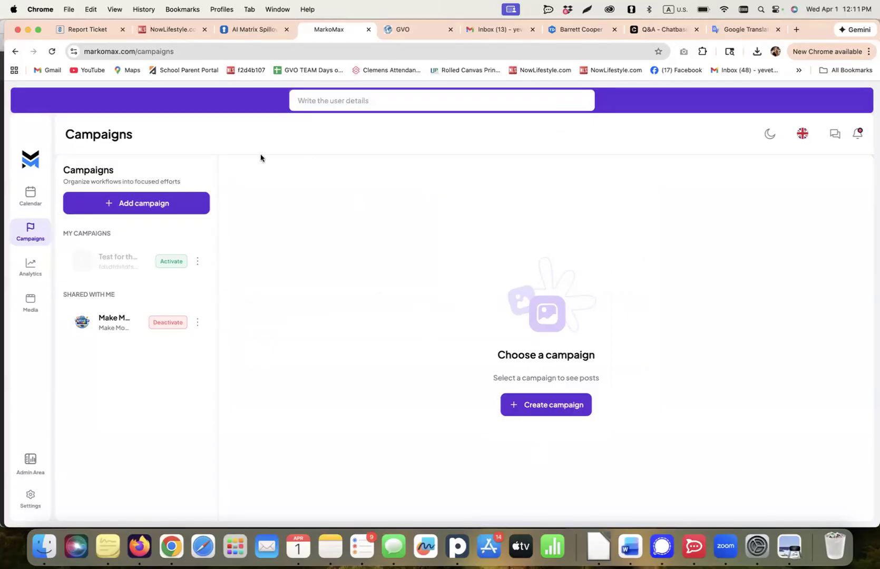
Examine the posts of the Make Money Online with Digital Marketing campaign across its three grid pages.
{"action": "left_click", "coordinate": [102, 328]}
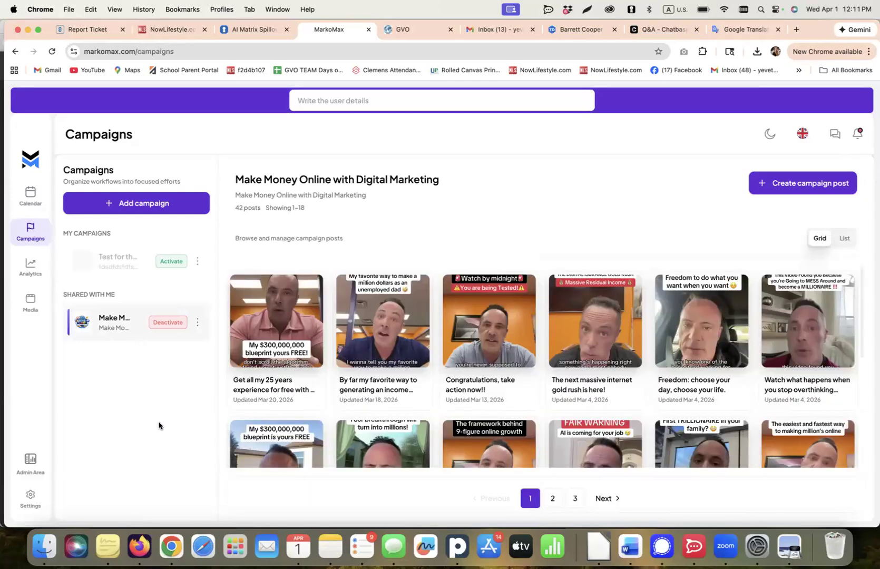
{"action": "scroll", "coordinate": [510, 379], "scroll_direction": "down", "scroll_amount": 3}
{"action": "scroll", "coordinate": [523, 396], "scroll_direction": "down", "scroll_amount": 3}
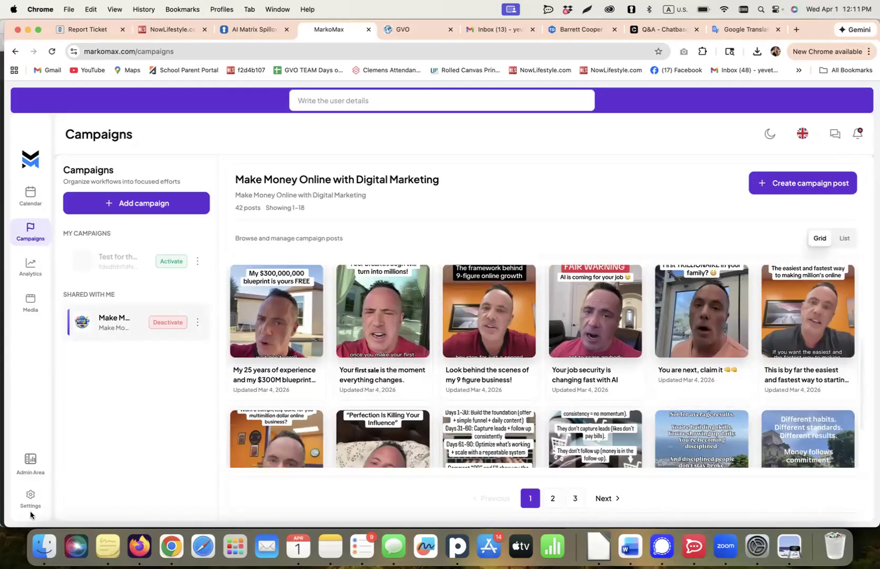
{"action": "mouse_move", "coordinate": [319, 431]}
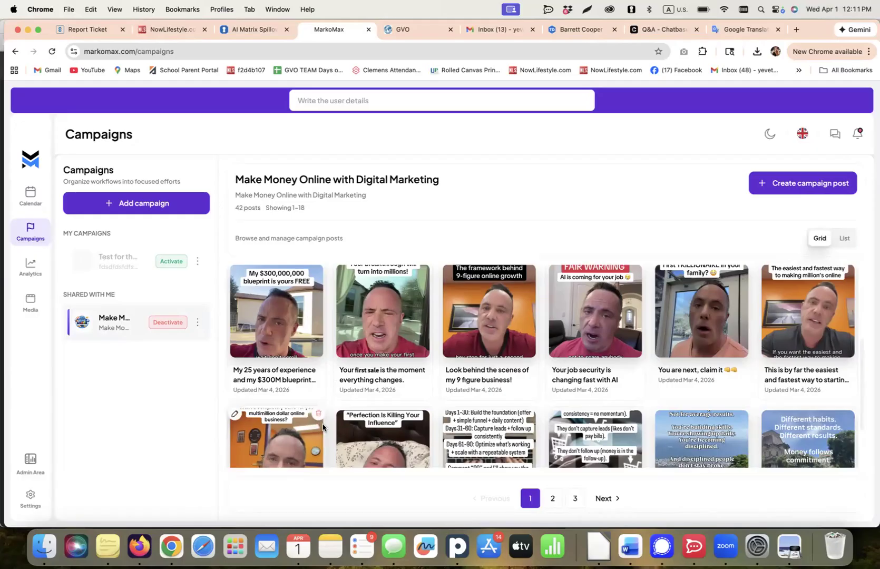
{"action": "scroll", "coordinate": [322, 427], "scroll_direction": "down", "scroll_amount": 3}
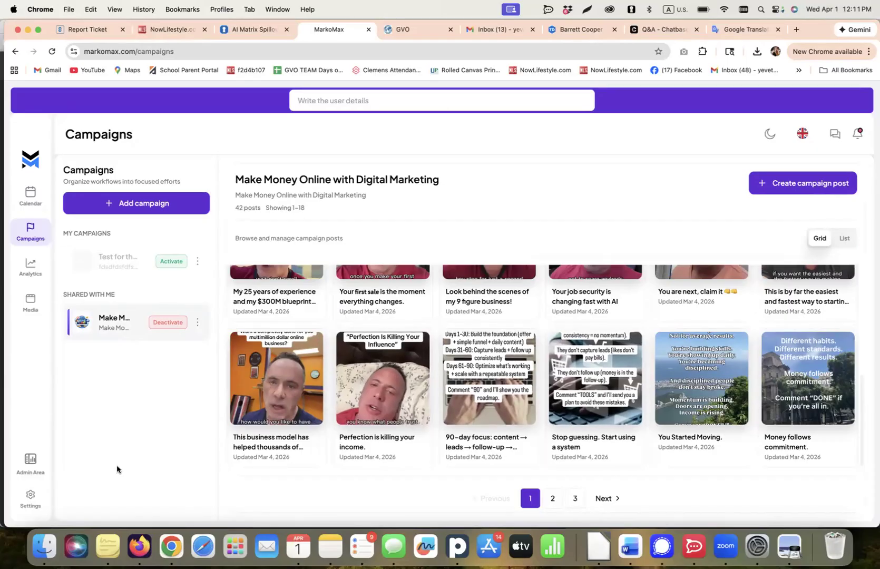
{"action": "left_click", "coordinate": [551, 499]}
{"action": "left_click", "coordinate": [573, 499]}
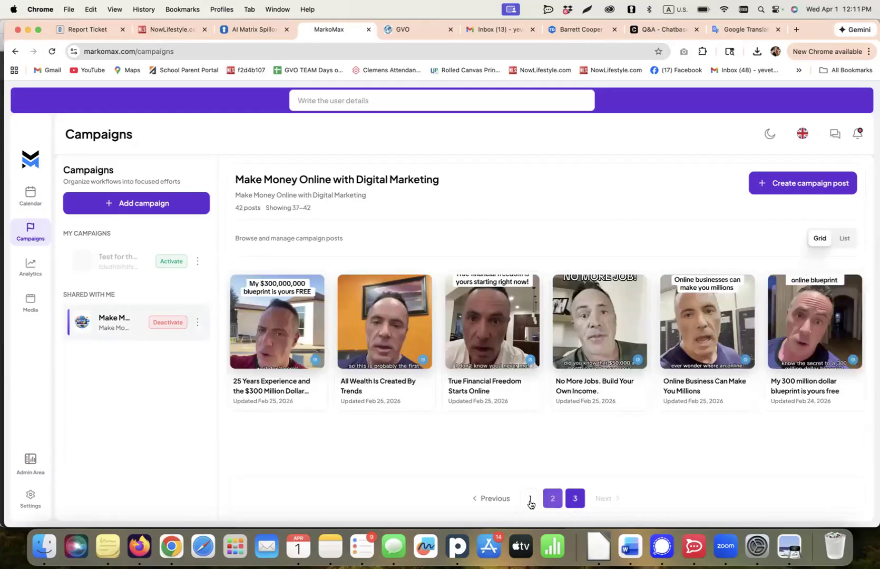
{"action": "left_click", "coordinate": [530, 498]}
{"action": "scroll", "coordinate": [595, 456], "scroll_direction": "down", "scroll_amount": 3}
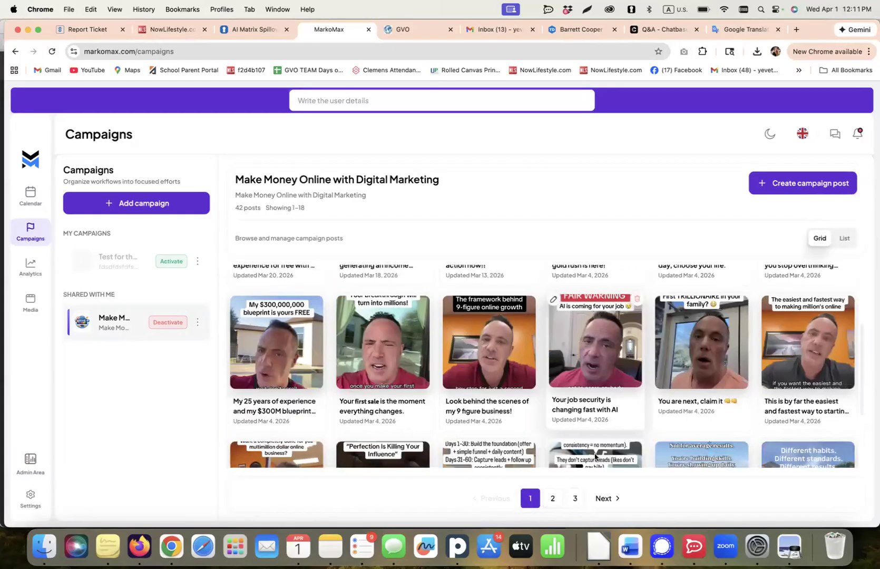
Show the Make Money Online with Digital Marketing posts as a list and inspect the first post's title, content and video.
{"action": "left_click", "coordinate": [843, 238]}
{"action": "scroll", "coordinate": [605, 376], "scroll_direction": "down", "scroll_amount": 8}
{"action": "scroll", "coordinate": [605, 381], "scroll_direction": "up", "scroll_amount": 8}
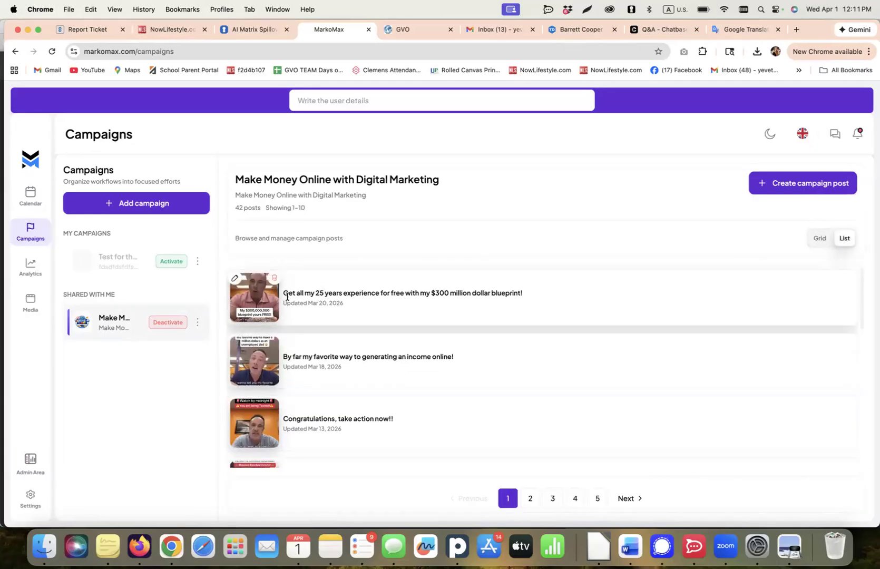
{"action": "left_click", "coordinate": [234, 279]}
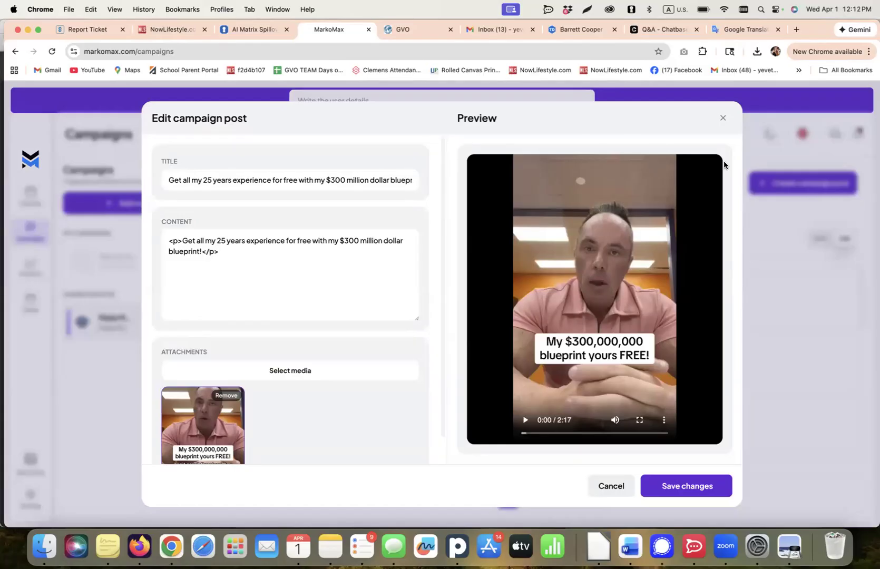
{"action": "left_click", "coordinate": [722, 118]}
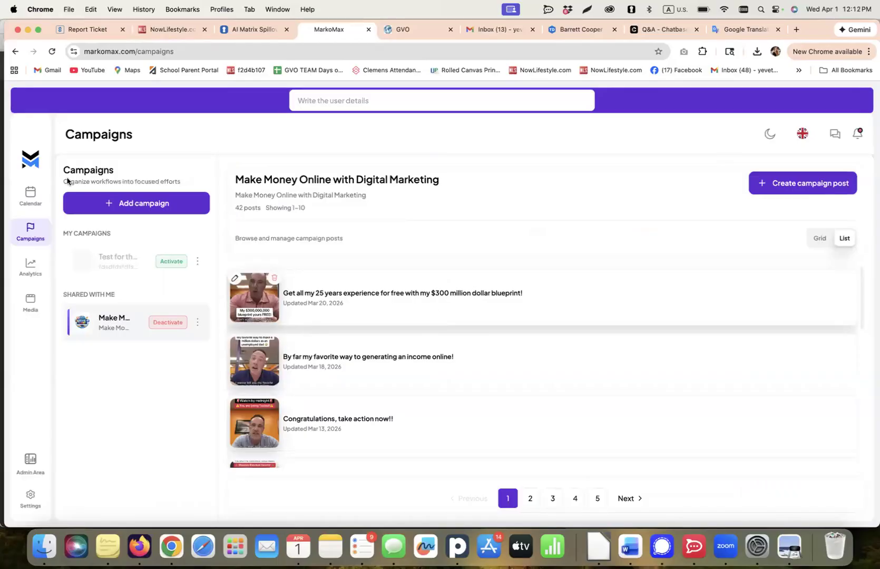
Examine the campaign posts scheduled in the weekly calendar for 03/30/2026 to 04/05/2026.
{"action": "left_click", "coordinate": [30, 196]}
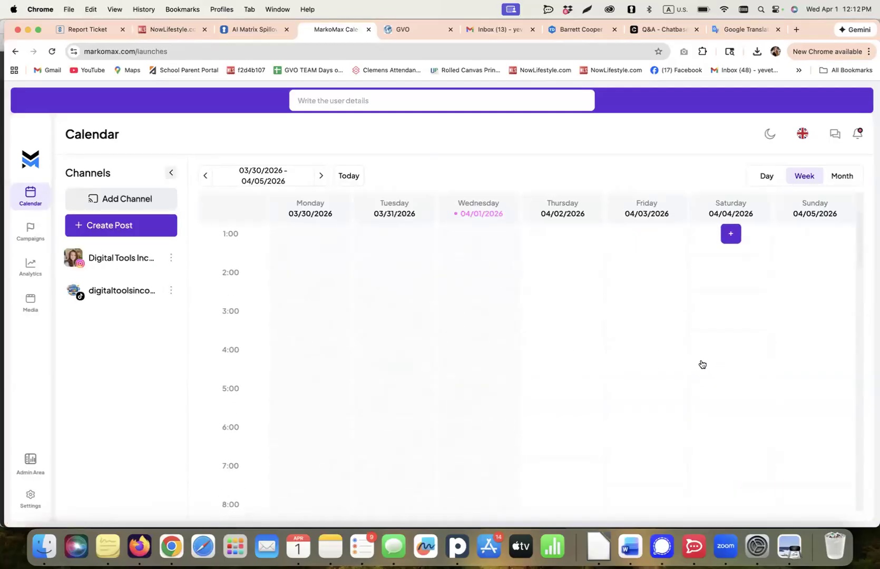
{"action": "scroll", "coordinate": [733, 361], "scroll_direction": "down", "scroll_amount": 5}
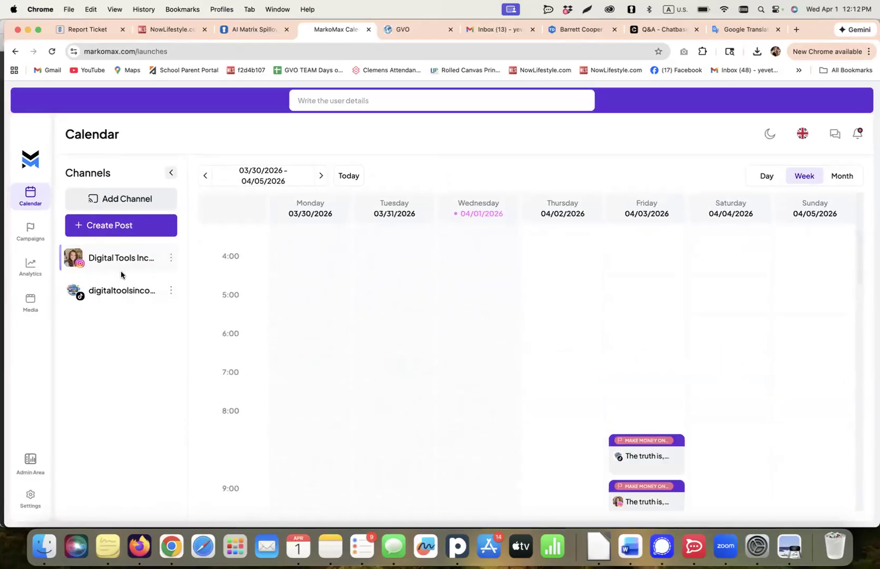
{"action": "scroll", "coordinate": [605, 426], "scroll_direction": "down", "scroll_amount": 4}
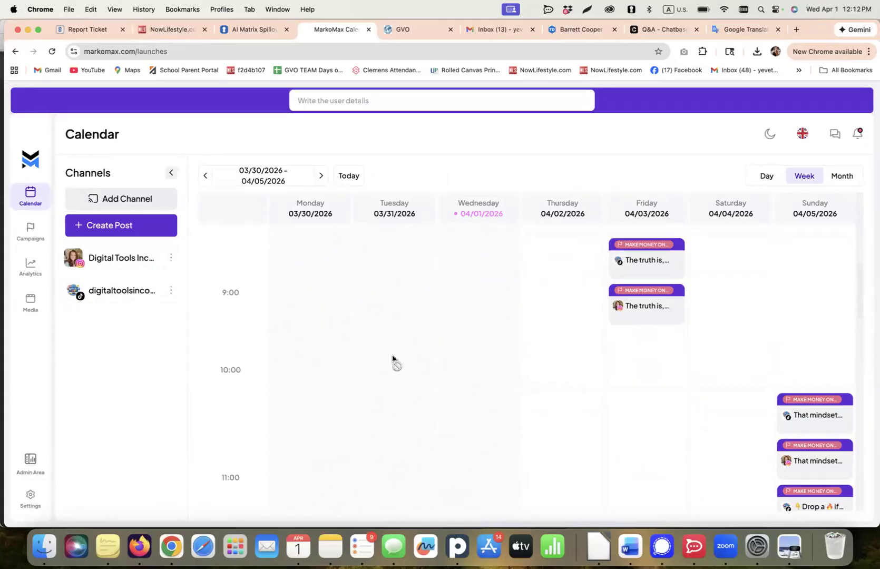
{"action": "mouse_move", "coordinate": [638, 306]}
{"action": "scroll", "coordinate": [758, 371], "scroll_direction": "down", "scroll_amount": 5}
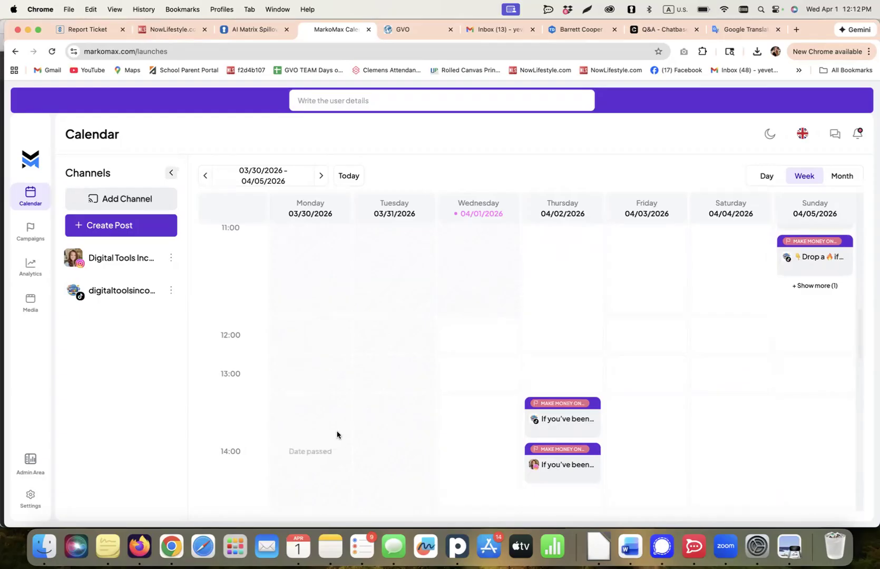
{"action": "mouse_move", "coordinate": [544, 435]}
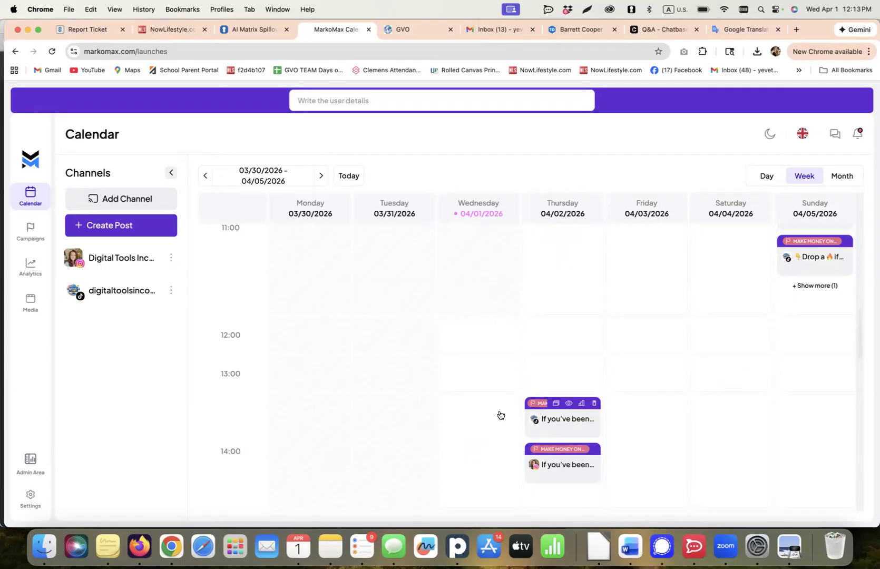
{"action": "scroll", "coordinate": [677, 382], "scroll_direction": "down", "scroll_amount": 1}
{"action": "scroll", "coordinate": [677, 383], "scroll_direction": "up", "scroll_amount": 10}
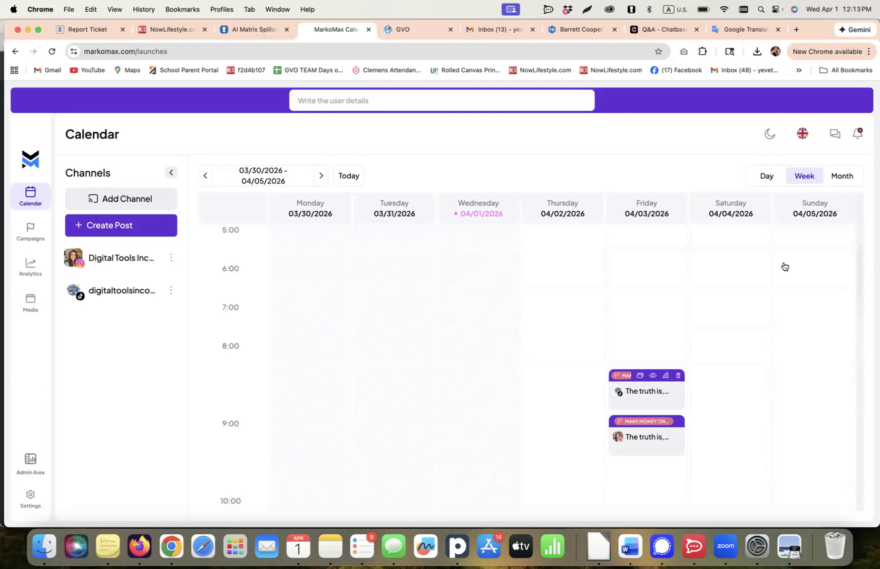
Switch the calendar to the month view and expand all posts scheduled for Thursday, April 2.
{"action": "left_click", "coordinate": [841, 175]}
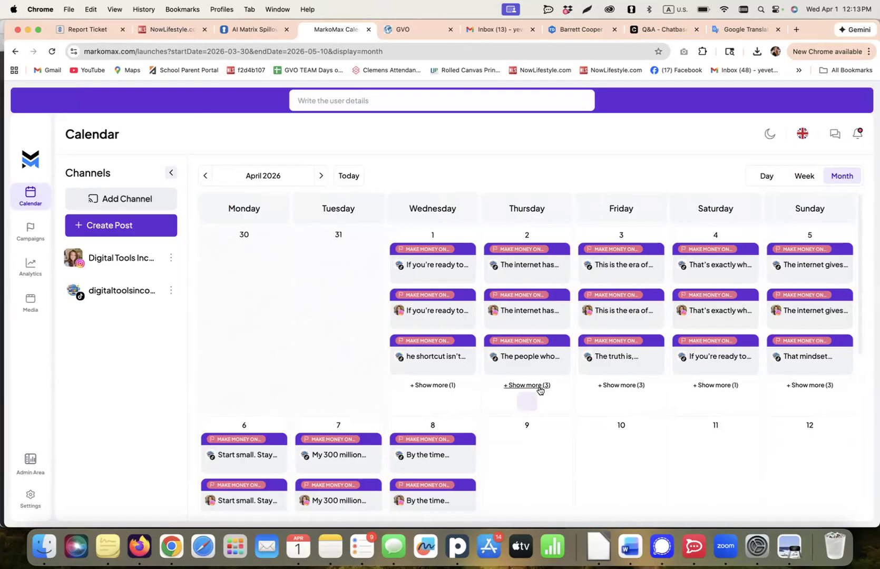
{"action": "left_click", "coordinate": [527, 385]}
{"action": "scroll", "coordinate": [539, 457], "scroll_direction": "down", "scroll_amount": 2}
{"action": "scroll", "coordinate": [539, 457], "scroll_direction": "down", "scroll_amount": 3}
{"action": "scroll", "coordinate": [530, 400], "scroll_direction": "up", "scroll_amount": 4}
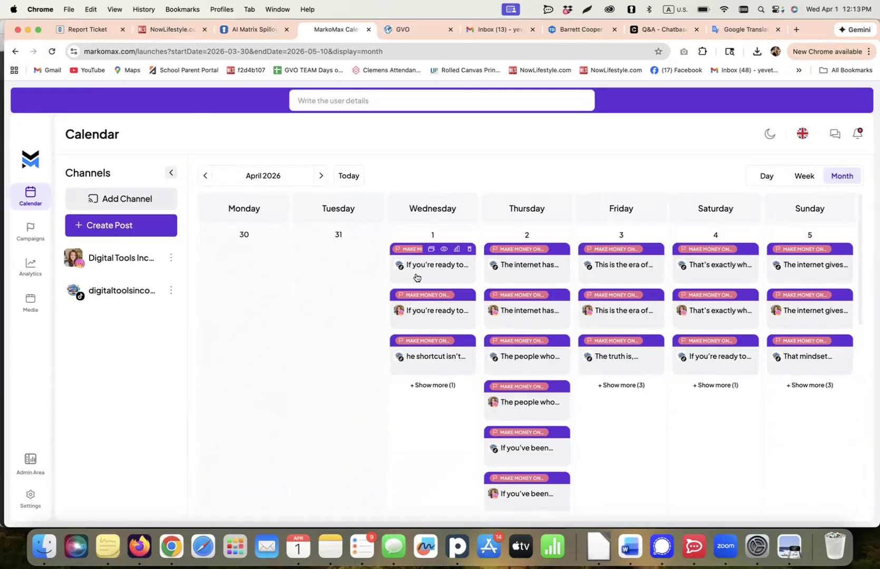
Preview the first TikTok post scheduled for April 1, and close the preview to return to the calendar.
{"action": "left_click", "coordinate": [442, 249]}
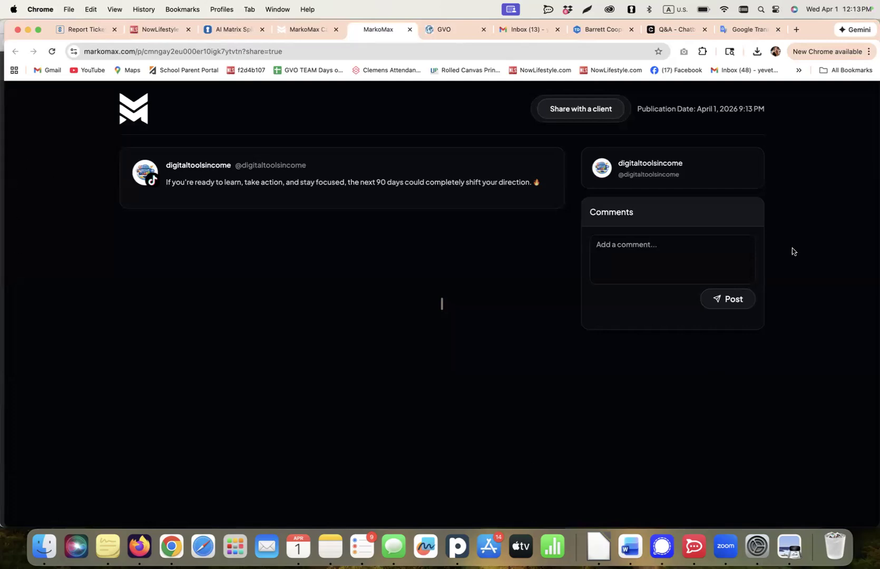
{"action": "left_click_drag", "start_coordinate": [103, 6], "coordinate": [162, 115]}
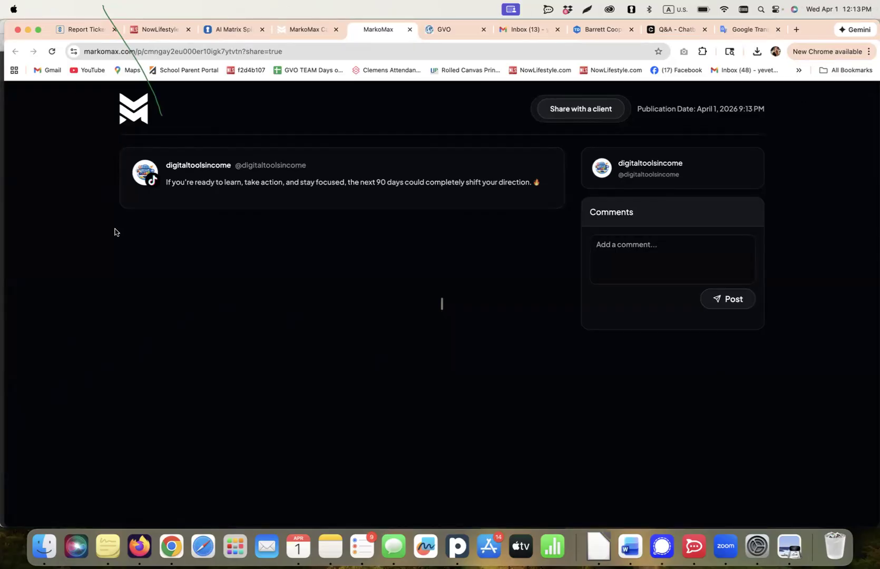
{"action": "left_click", "coordinate": [304, 32]}
{"action": "left_click", "coordinate": [304, 30]}
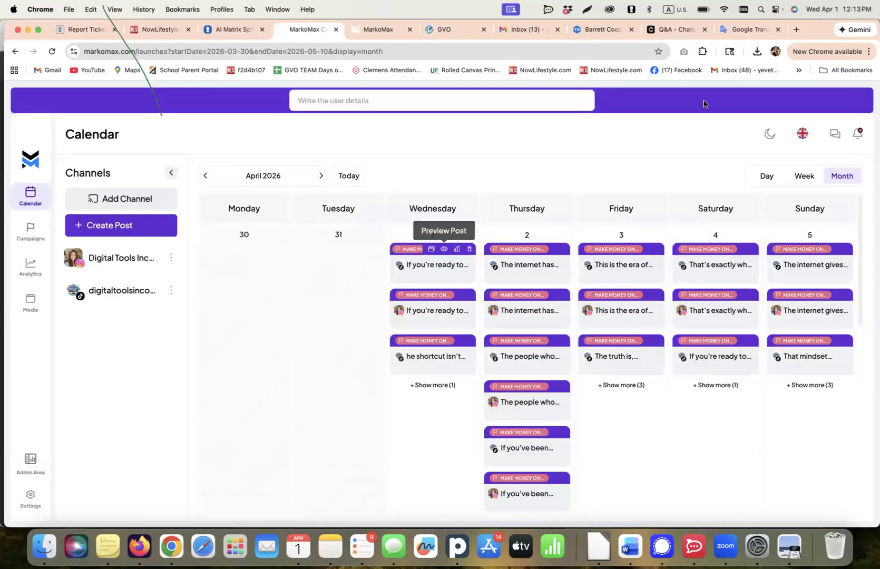
{"action": "left_click", "coordinate": [409, 29]}
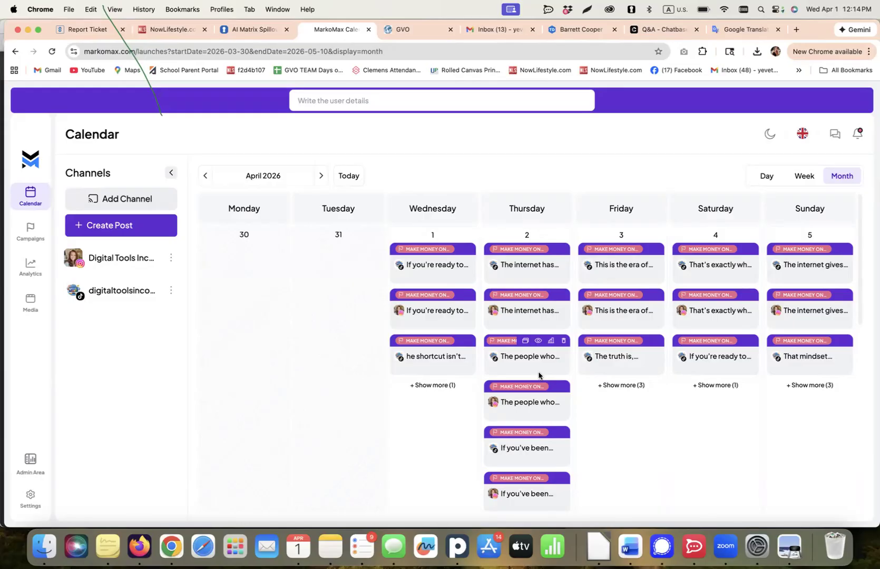
Reopen the shared Make Money Online with Digital Marketing campaign, review its posts and deactivate it.
{"action": "left_click", "coordinate": [31, 231]}
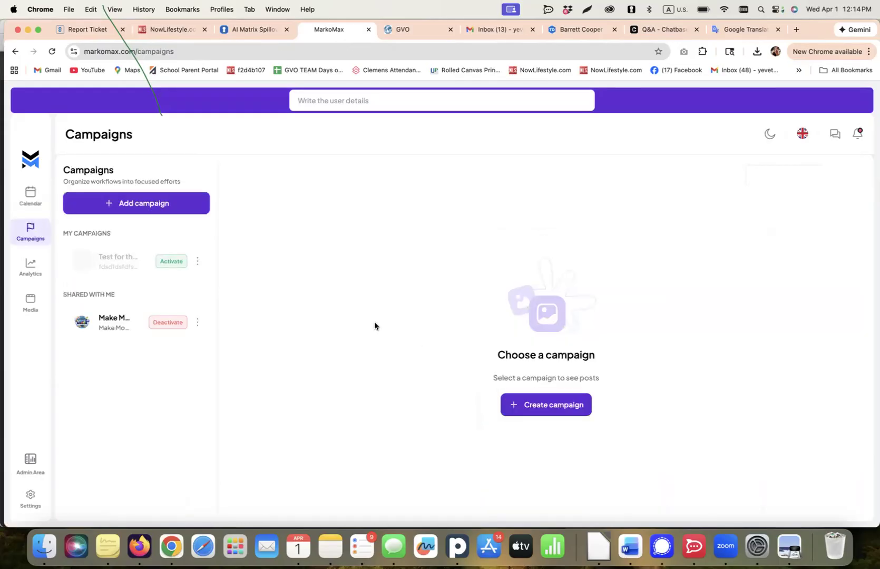
{"action": "left_click", "coordinate": [152, 318]}
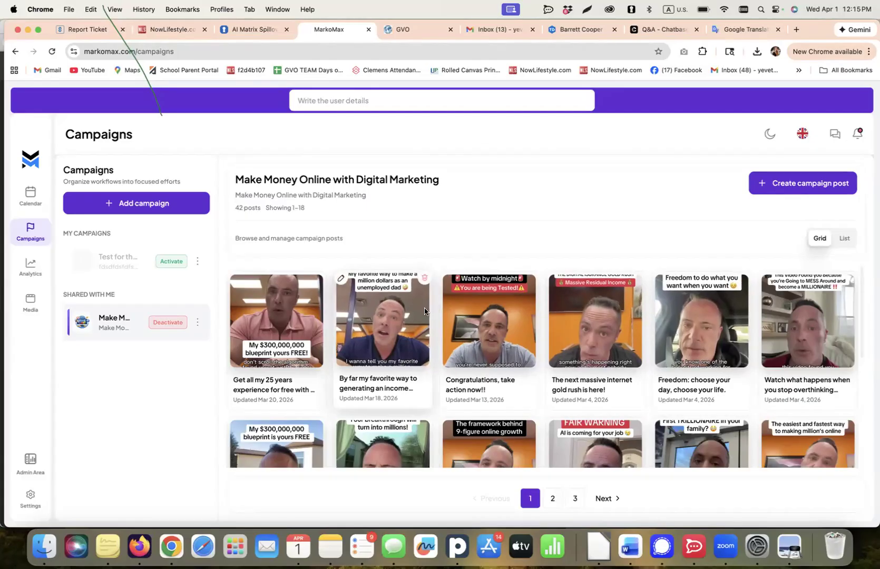
{"action": "scroll", "coordinate": [543, 369], "scroll_direction": "down", "scroll_amount": 3}
{"action": "scroll", "coordinate": [543, 387], "scroll_direction": "down", "scroll_amount": 3}
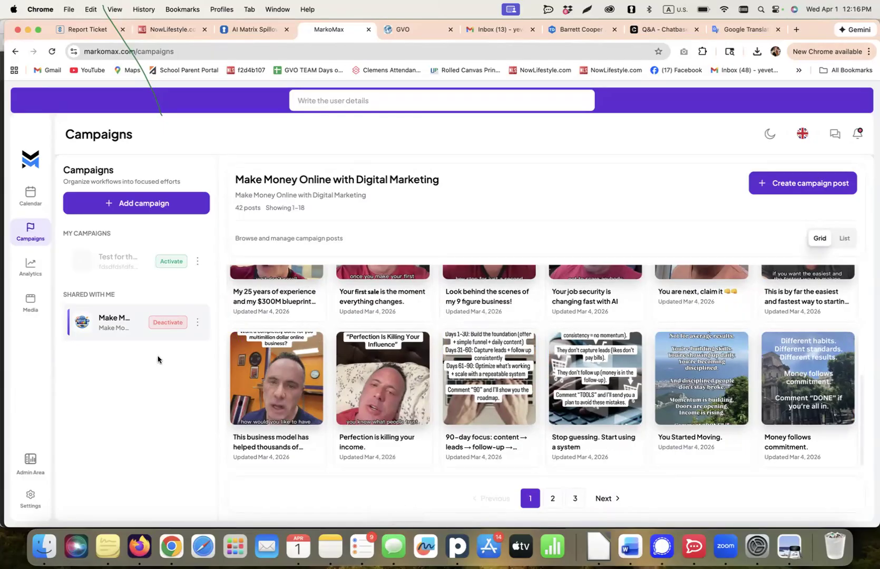
{"action": "left_click", "coordinate": [164, 323]}
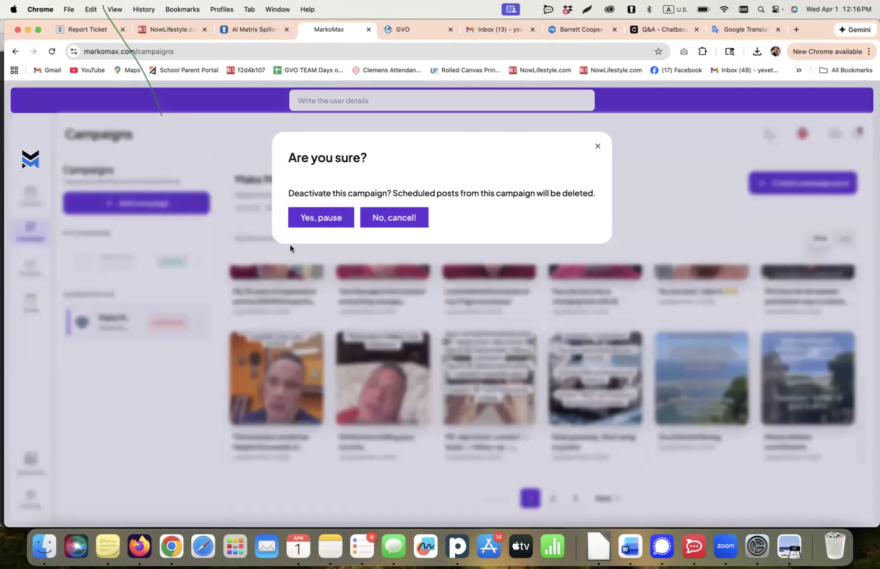
{"action": "left_click", "coordinate": [310, 222]}
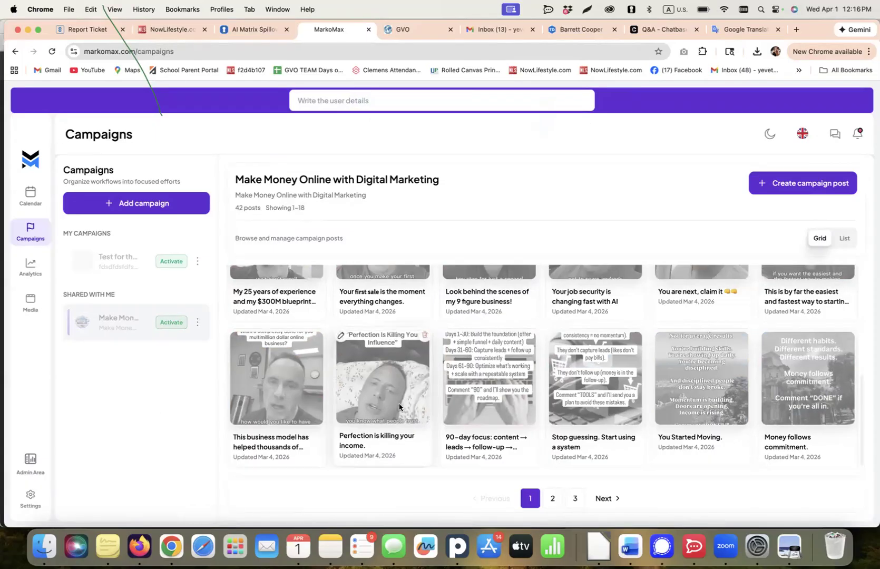
{"action": "scroll", "coordinate": [396, 409], "scroll_direction": "up", "scroll_amount": 5}
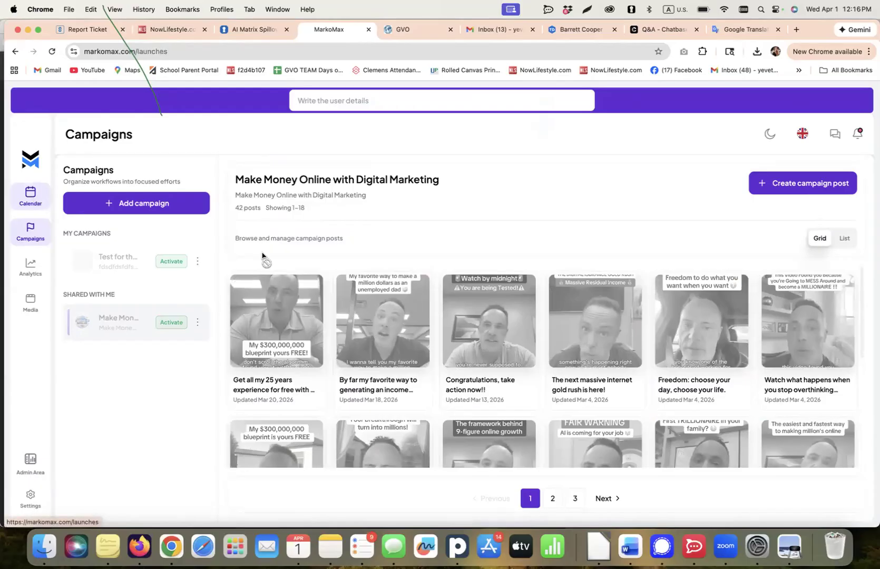
Check the April 2026 calendar for remaining posts and start creating a new post.
{"action": "left_click", "coordinate": [30, 196]}
{"action": "scroll", "coordinate": [585, 316], "scroll_direction": "down", "scroll_amount": 1}
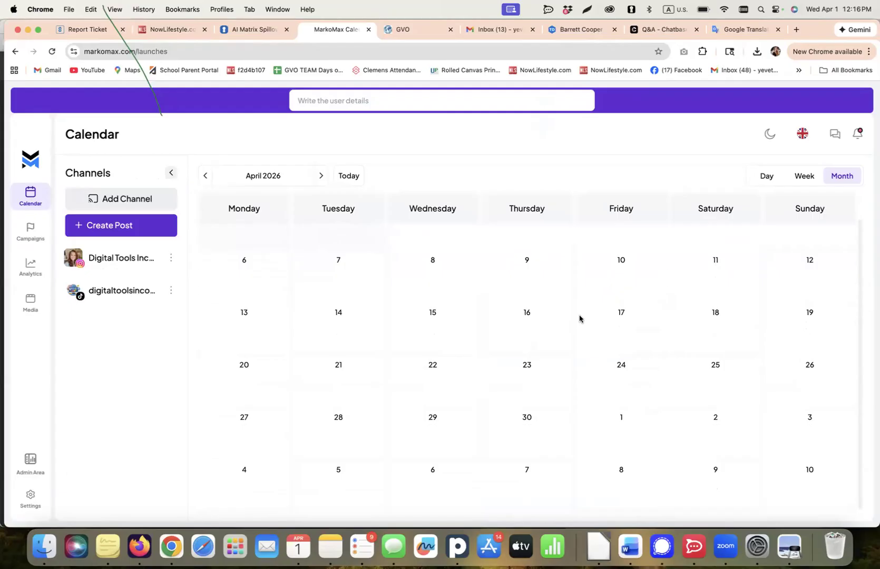
{"action": "left_click", "coordinate": [116, 231]}
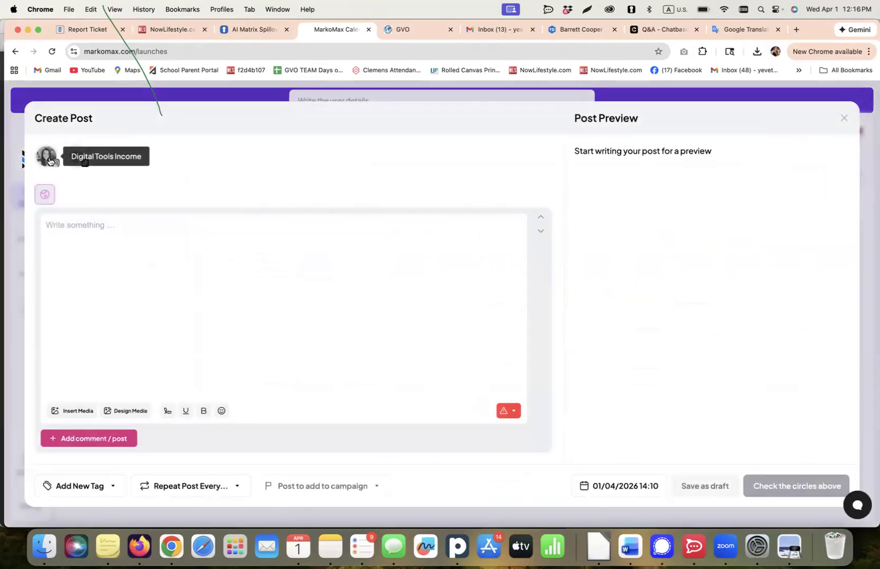
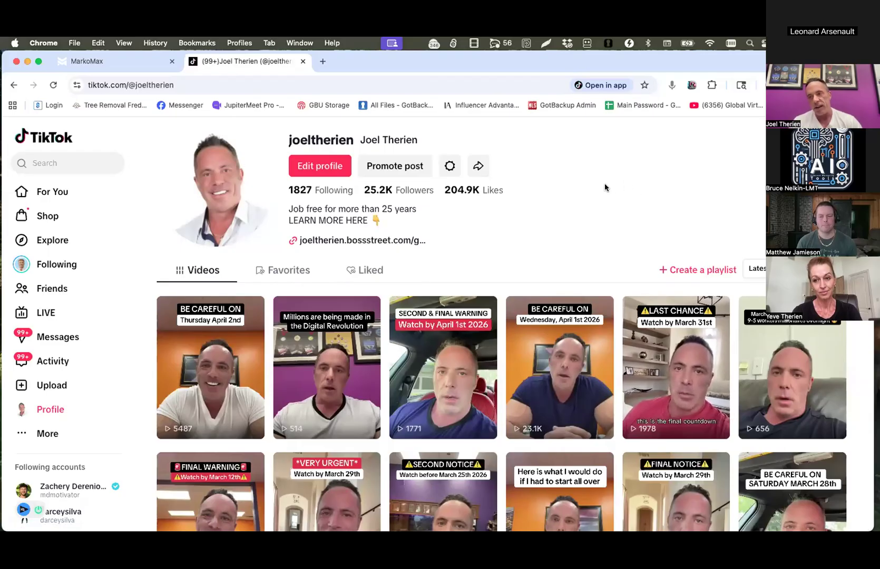
Look over the videos on the TikTok profile, and open facebook.com in a new browser tab without the promotional card.
{"action": "scroll", "coordinate": [330, 313], "scroll_direction": "down", "scroll_amount": 1}
{"action": "scroll", "coordinate": [330, 314], "scroll_direction": "down", "scroll_amount": 1}
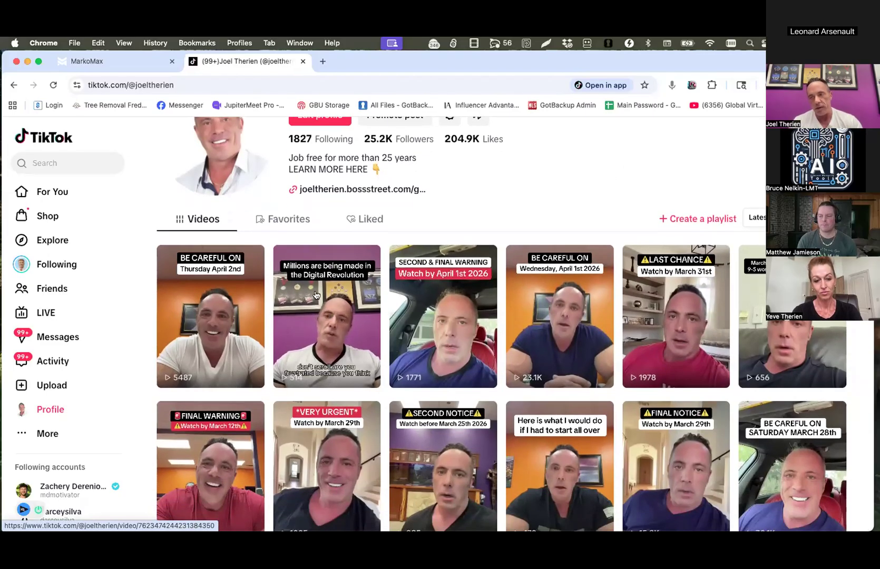
{"action": "scroll", "coordinate": [330, 314], "scroll_direction": "up", "scroll_amount": 1}
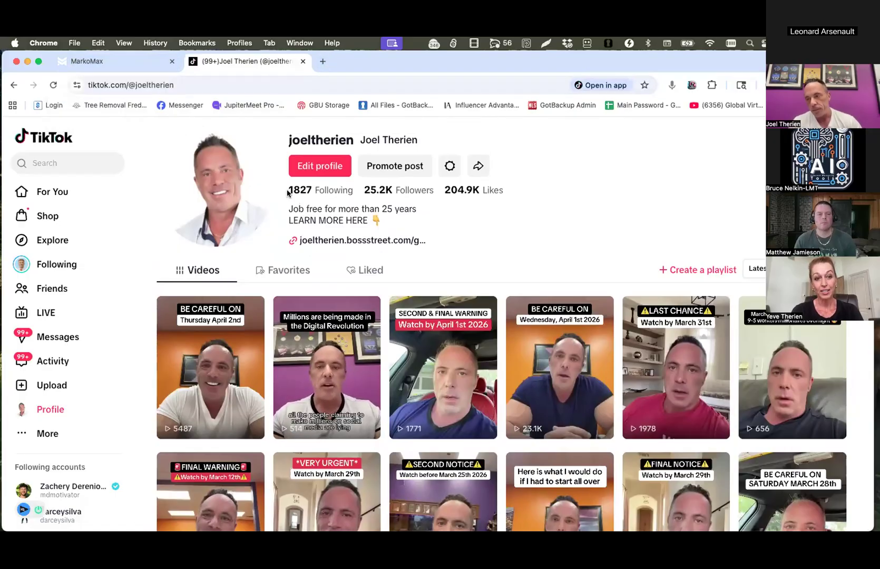
{"action": "left_click", "coordinate": [323, 61]}
{"action": "type", "text": "face"}
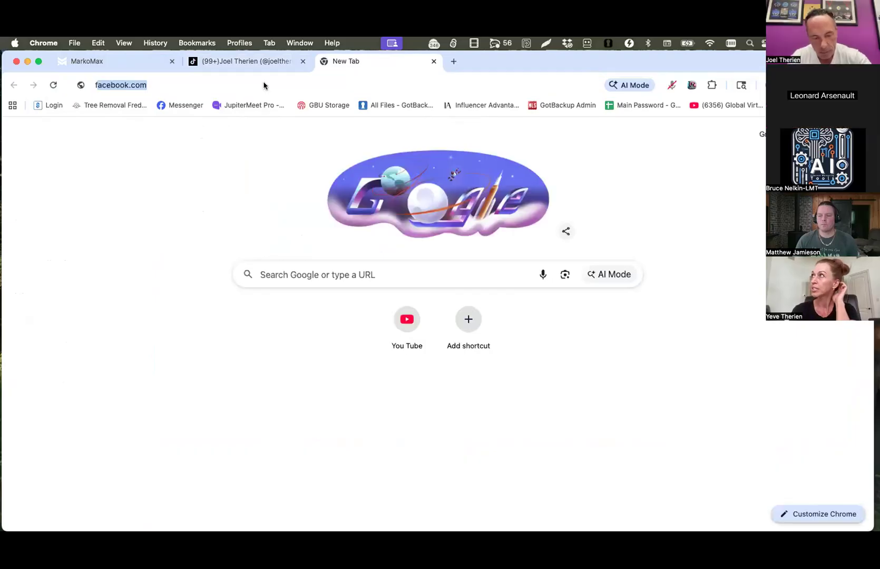
{"action": "type", "text": "book.com"}
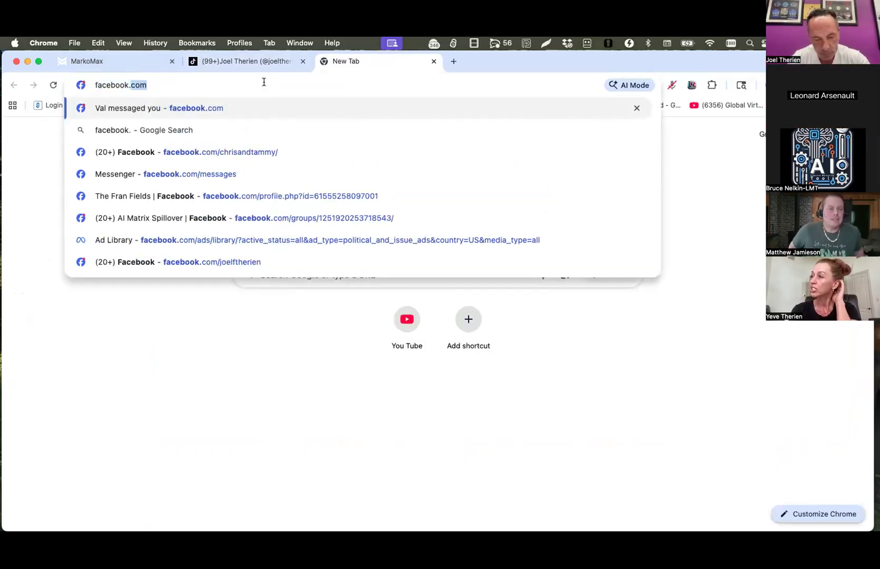
{"action": "key", "text": "Return"}
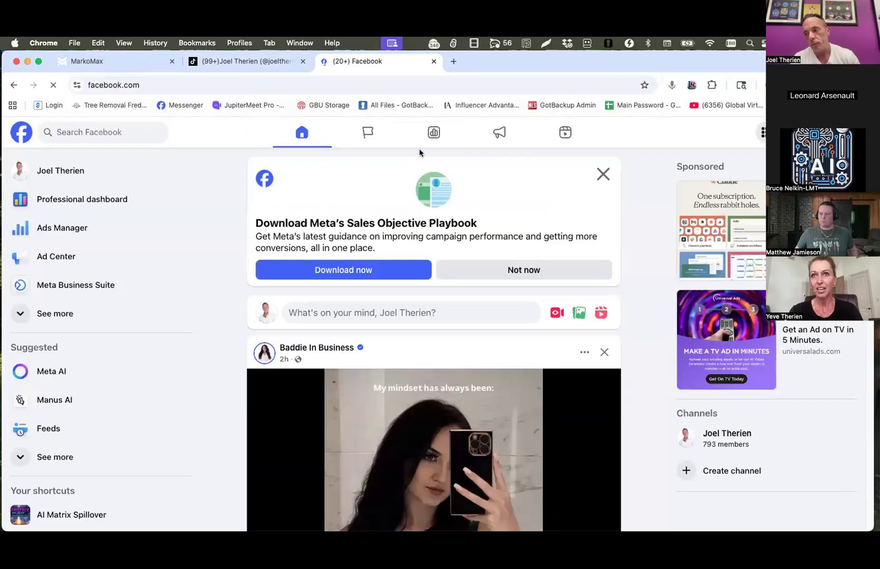
{"action": "left_click", "coordinate": [603, 174]}
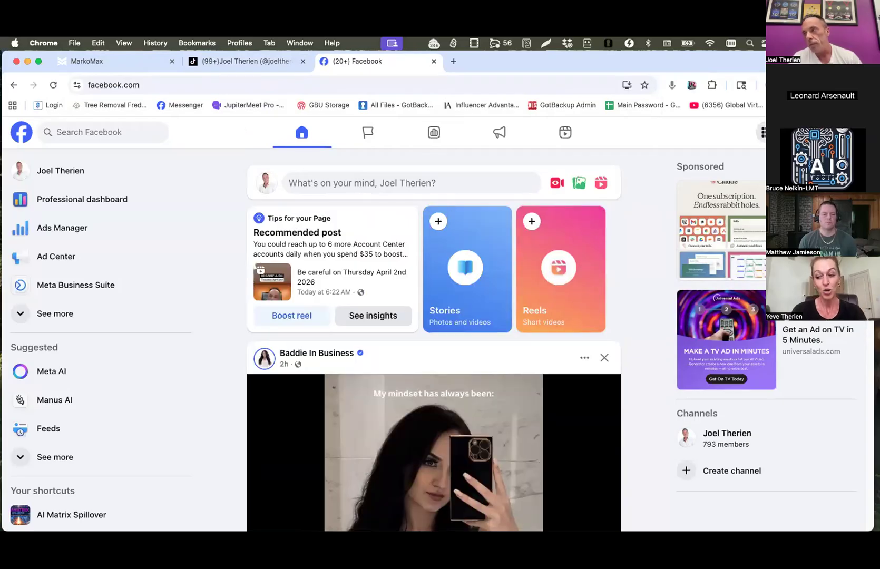
Open the account's own Facebook page and look over its published reels.
{"action": "left_click", "coordinate": [850, 132]}
{"action": "left_click", "coordinate": [748, 182]}
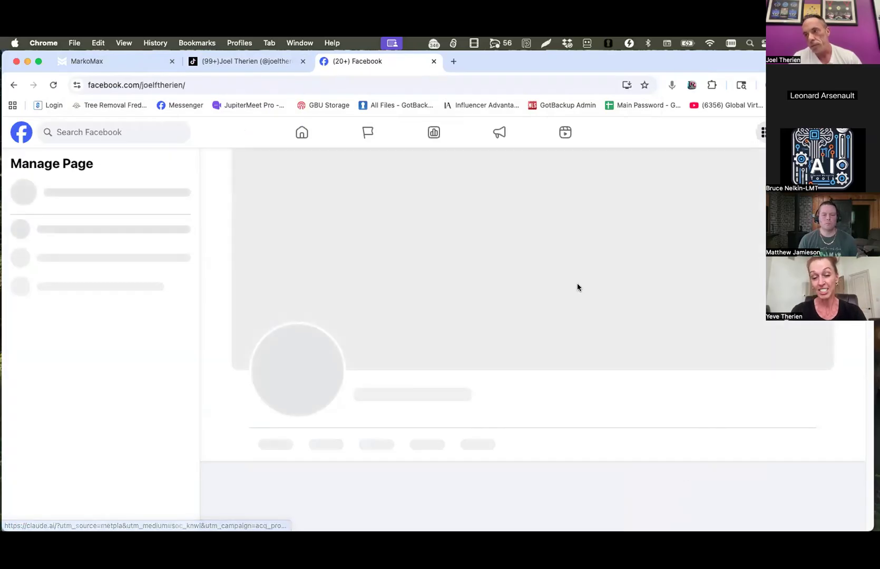
{"action": "scroll", "coordinate": [557, 309], "scroll_direction": "down", "scroll_amount": 3}
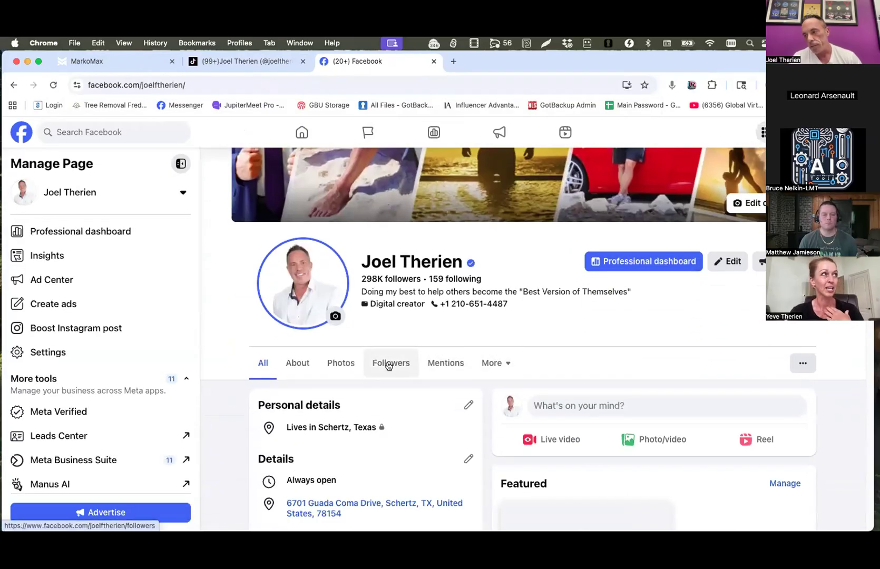
{"action": "left_click", "coordinate": [492, 363]}
{"action": "left_click", "coordinate": [487, 391]}
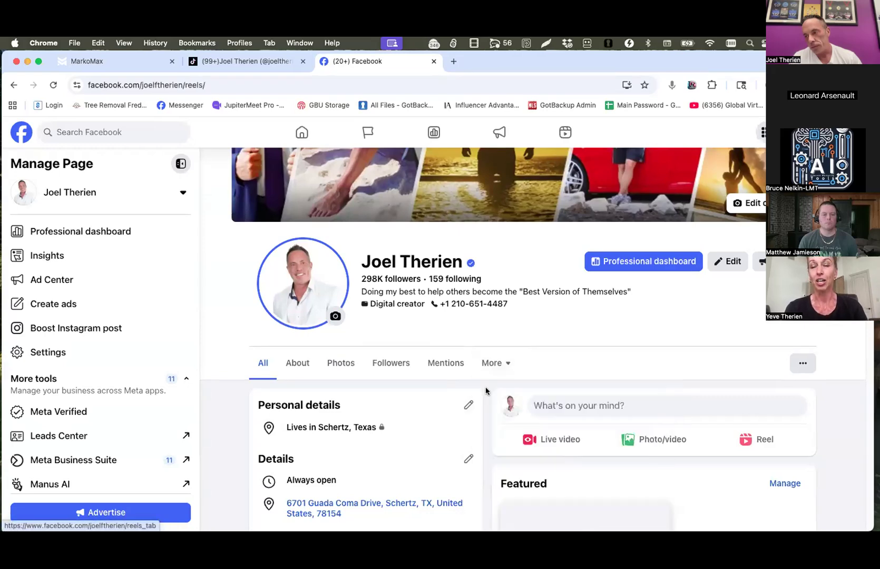
{"action": "scroll", "coordinate": [501, 322], "scroll_direction": "down", "scroll_amount": 2}
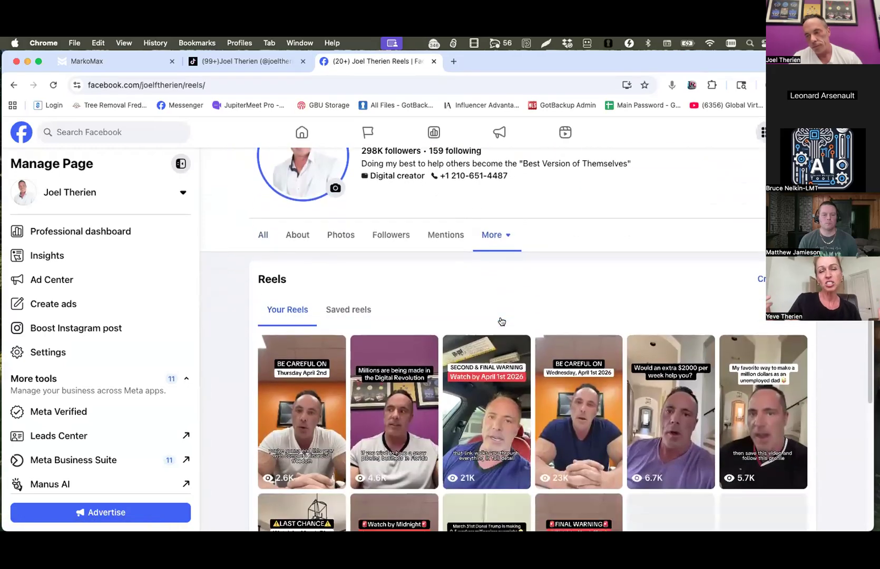
{"action": "scroll", "coordinate": [500, 321], "scroll_direction": "down", "scroll_amount": 1}
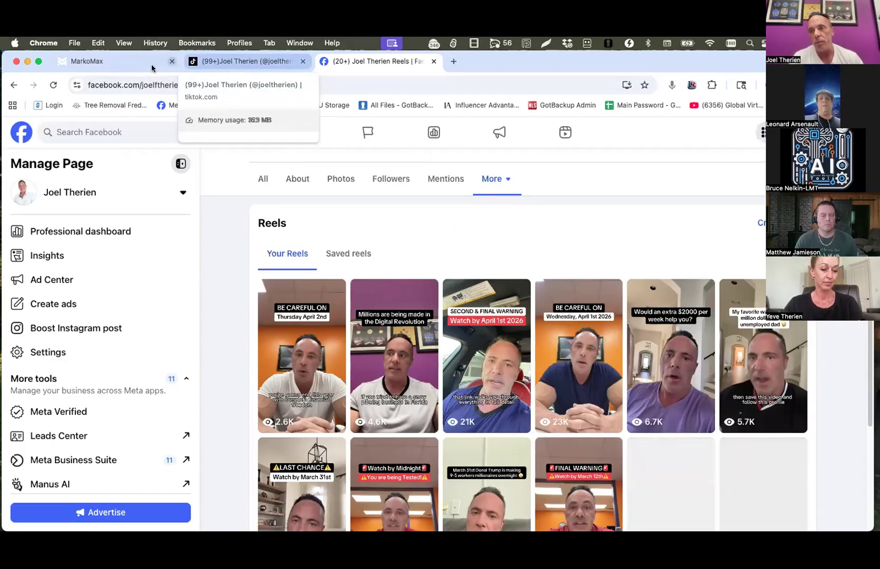
Switch back to MarkoMax and look through the full list of connected channels beside the calendar.
{"action": "left_click", "coordinate": [100, 61]}
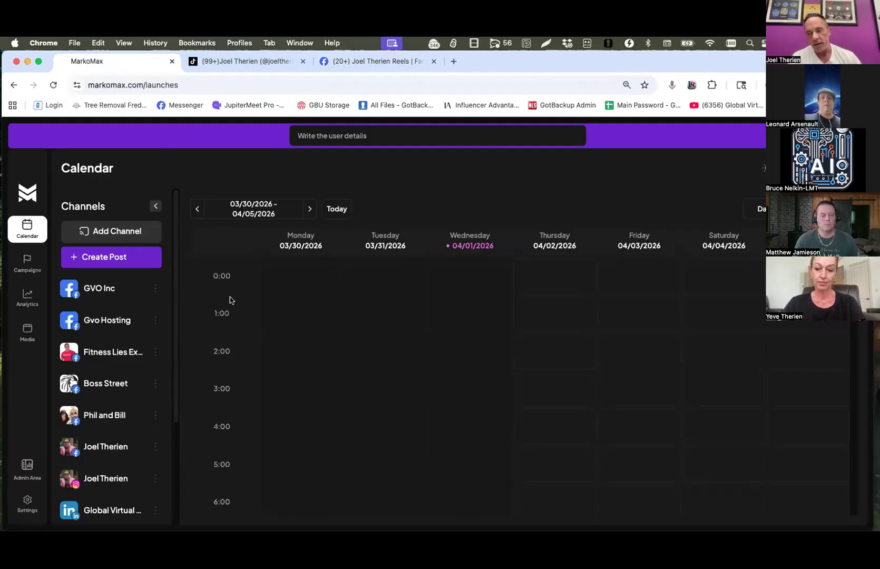
{"action": "scroll", "coordinate": [149, 321], "scroll_direction": "down", "scroll_amount": 3}
{"action": "scroll", "coordinate": [149, 342], "scroll_direction": "down", "scroll_amount": 1}
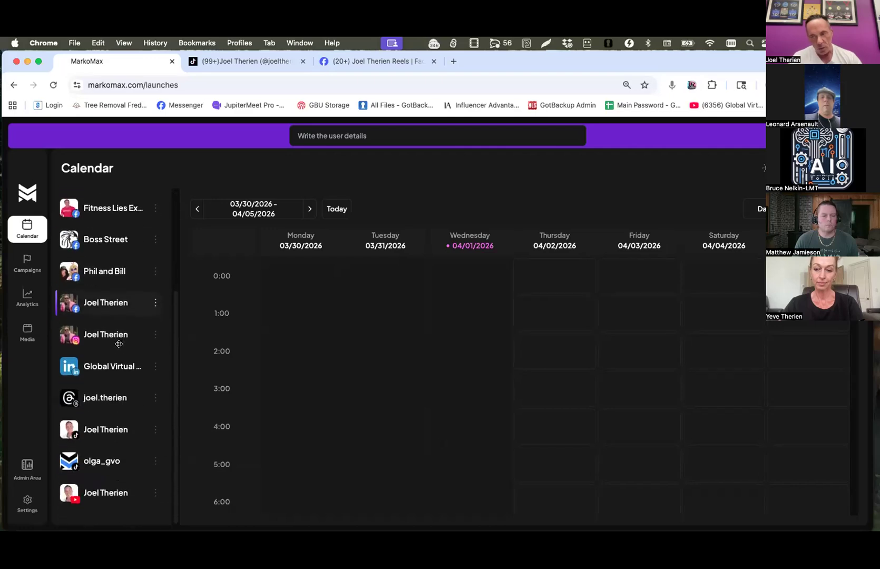
{"action": "scroll", "coordinate": [90, 400], "scroll_direction": "up", "scroll_amount": 4}
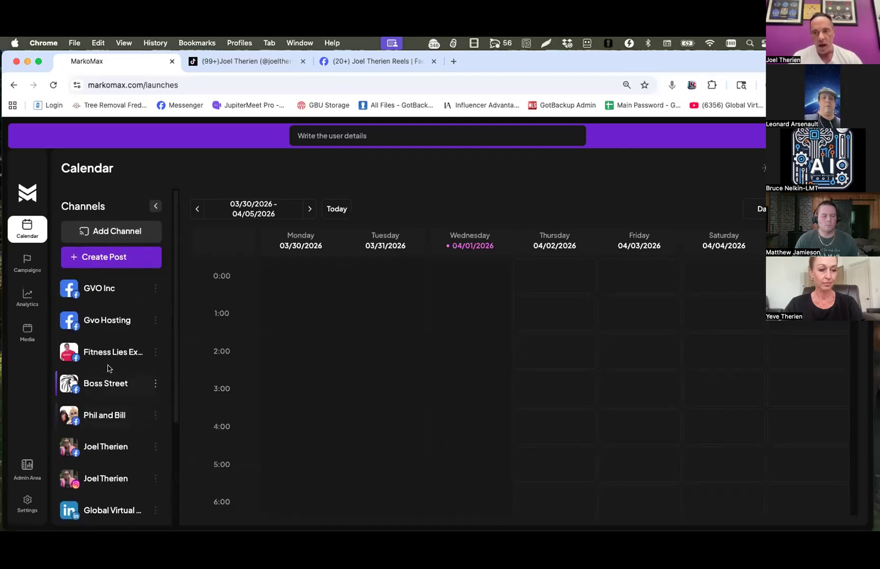
{"action": "scroll", "coordinate": [111, 342], "scroll_direction": "down", "scroll_amount": 2}
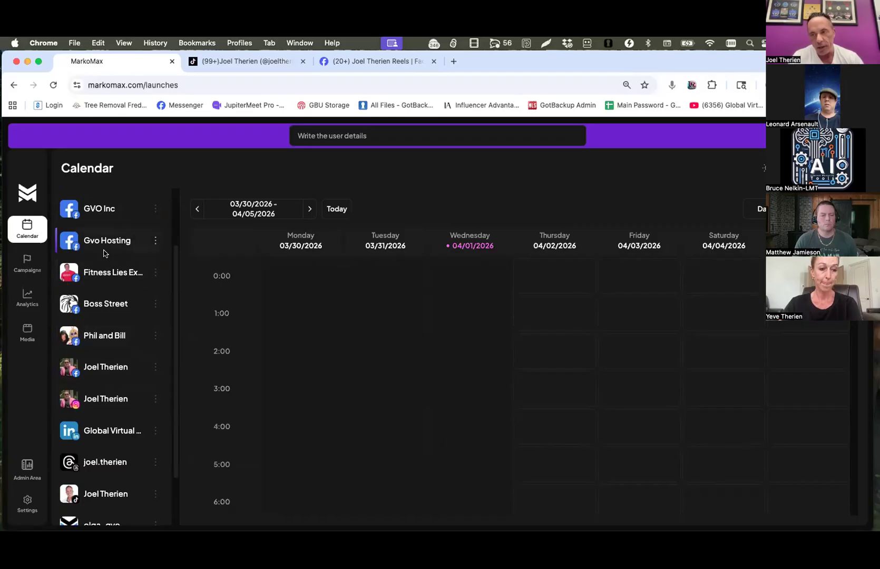
Start a new post with the text "The cut off is tomorrow!" and select that text for copying.
{"action": "scroll", "coordinate": [104, 252], "scroll_direction": "up", "scroll_amount": 3}
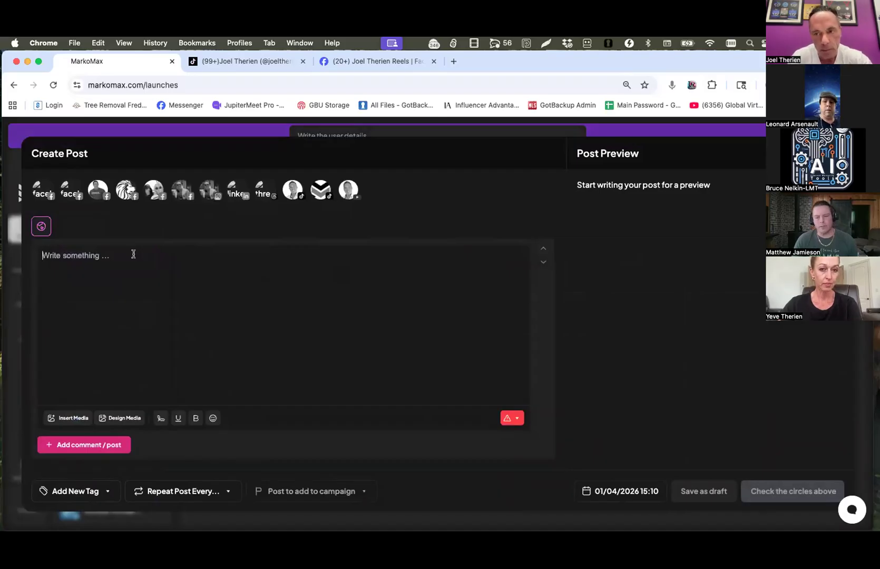
{"action": "type", "text": "The cut off"}
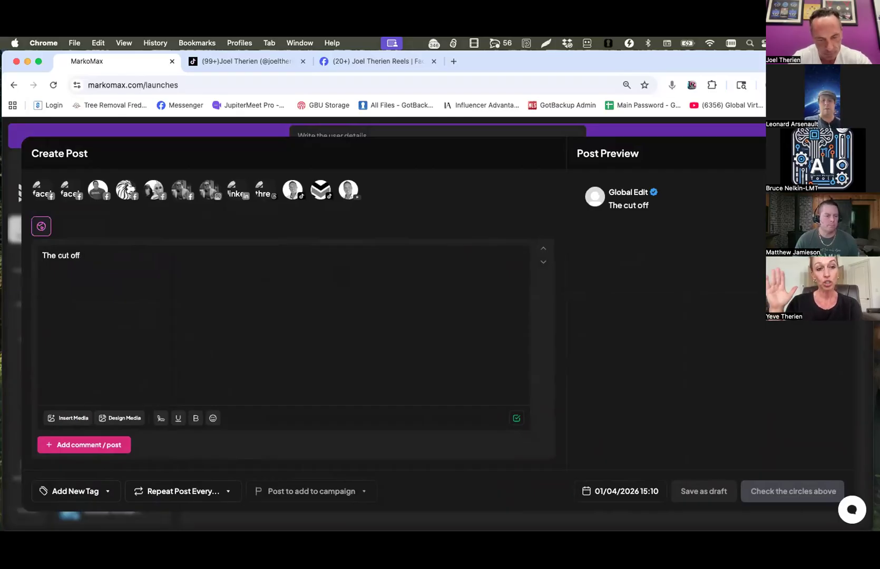
{"action": "type", "text": " is tomorrow!"}
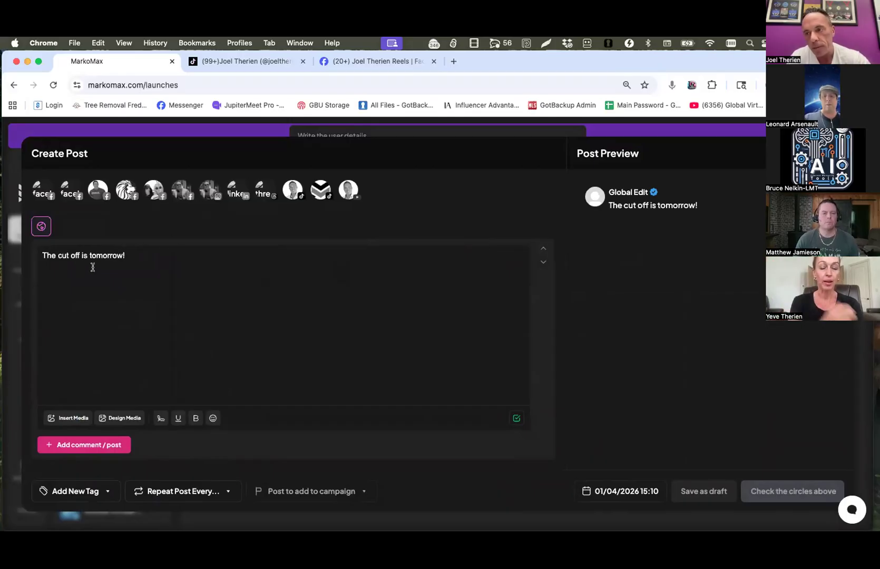
{"action": "left_click_drag", "start_coordinate": [126, 255], "coordinate": [39, 250]}
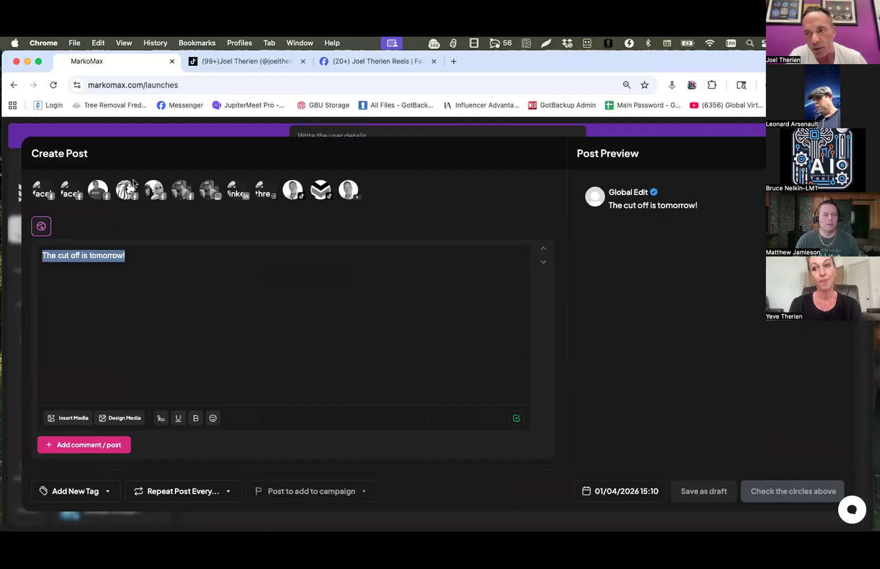
Select all Facebook, Instagram, LinkedIn, Threads and YouTube channels plus the first TikTok channel for the post, leaving out the second TikTok channel.
{"action": "left_click", "coordinate": [42, 190]}
{"action": "left_click", "coordinate": [70, 191]}
{"action": "left_click", "coordinate": [108, 189]}
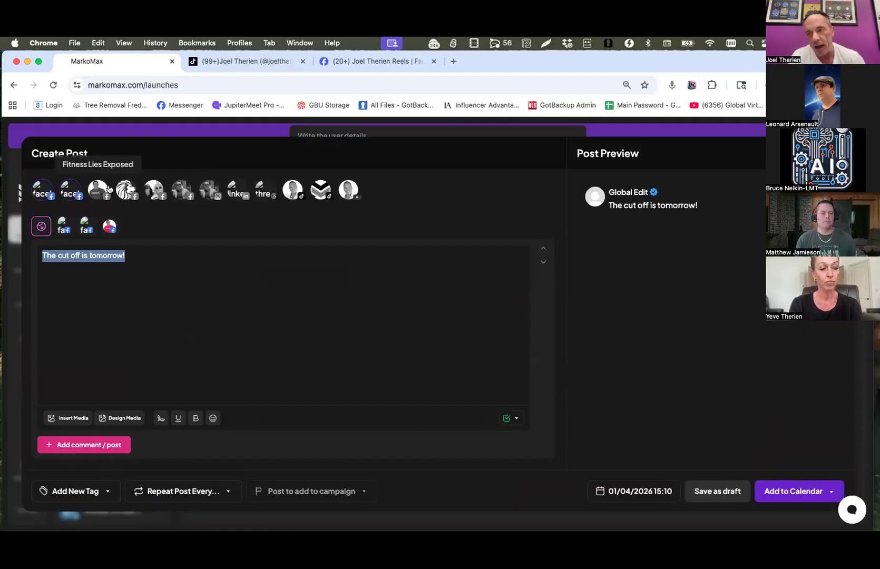
{"action": "left_click", "coordinate": [128, 190]}
{"action": "left_click", "coordinate": [159, 189]}
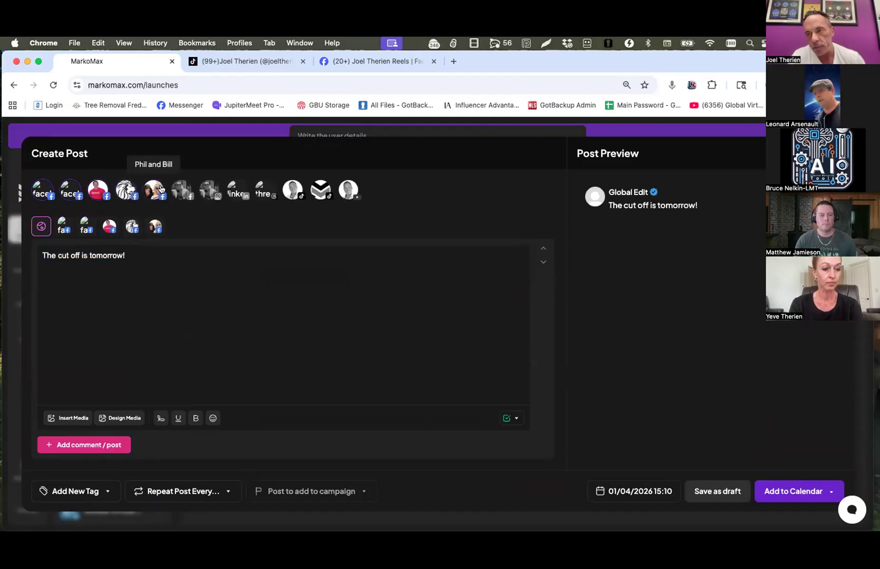
{"action": "left_click", "coordinate": [182, 190]}
{"action": "left_click", "coordinate": [209, 190]}
{"action": "left_click", "coordinate": [237, 189]}
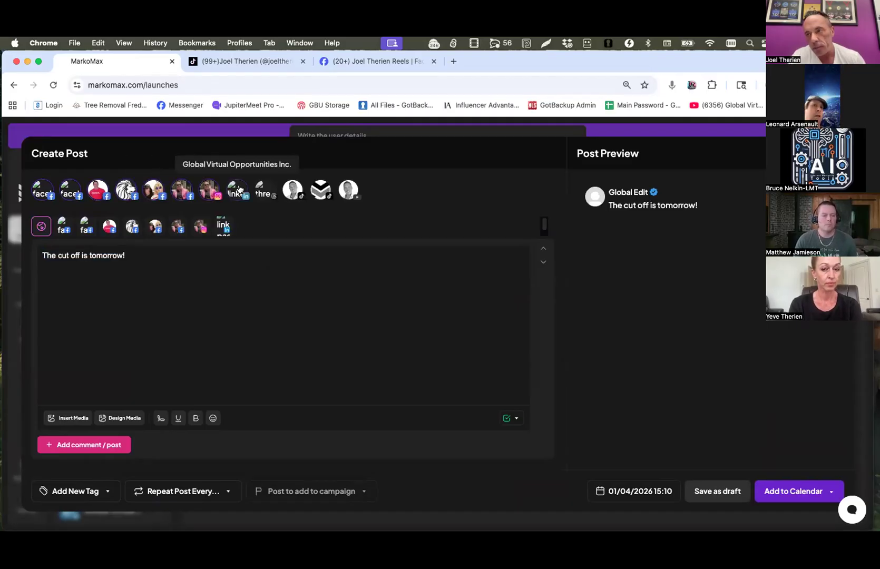
{"action": "left_click", "coordinate": [263, 190]}
{"action": "left_click", "coordinate": [292, 189]}
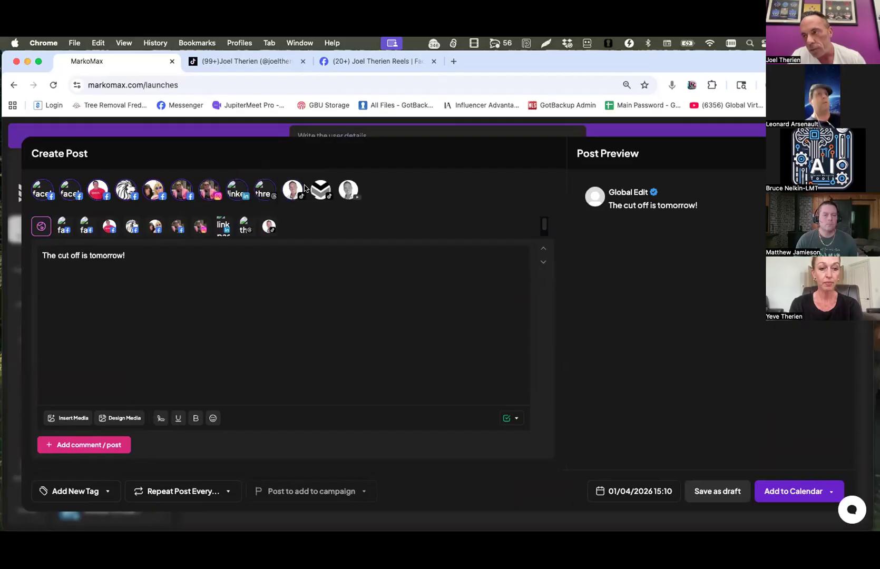
{"action": "left_click", "coordinate": [348, 189]}
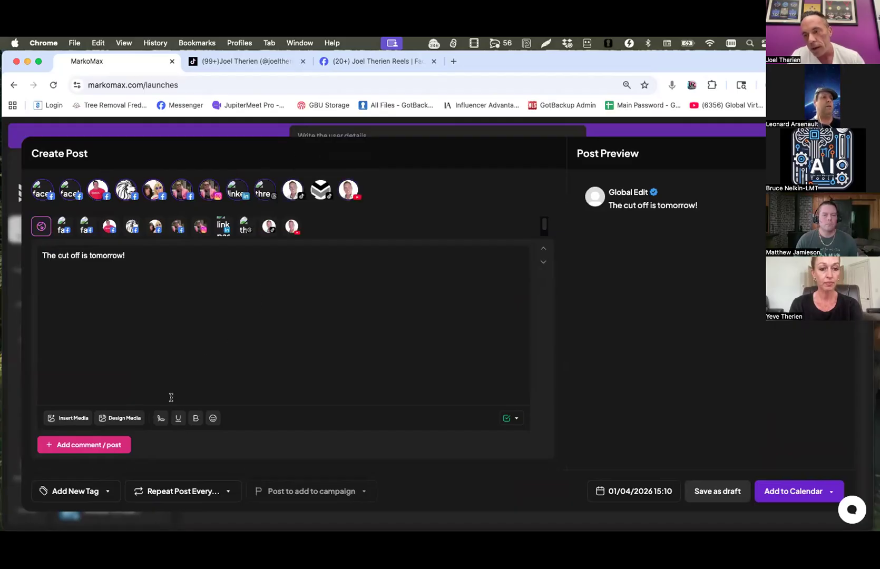
Attach the "Second & Final Warning, Watch by April 2nd 2026" video from the media library to the post.
{"action": "left_click", "coordinate": [51, 418]}
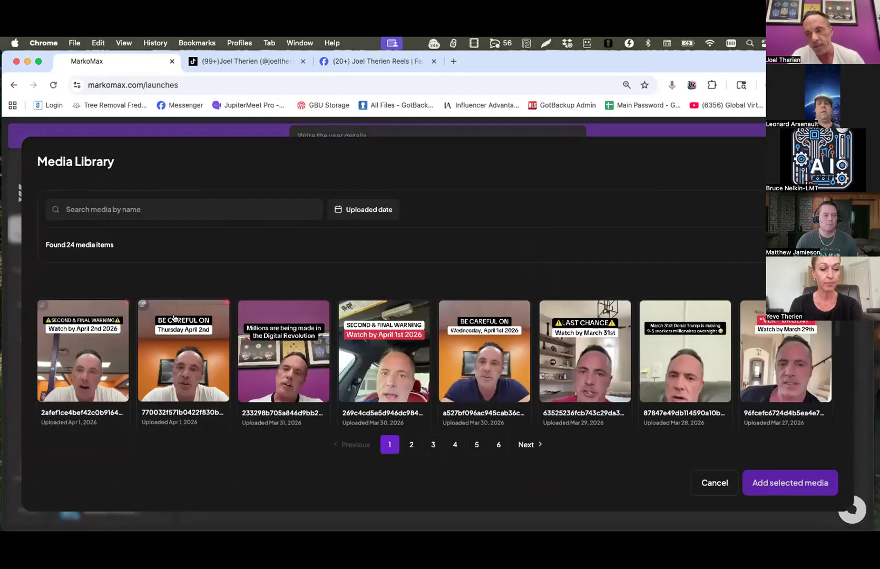
{"action": "left_click", "coordinate": [76, 348]}
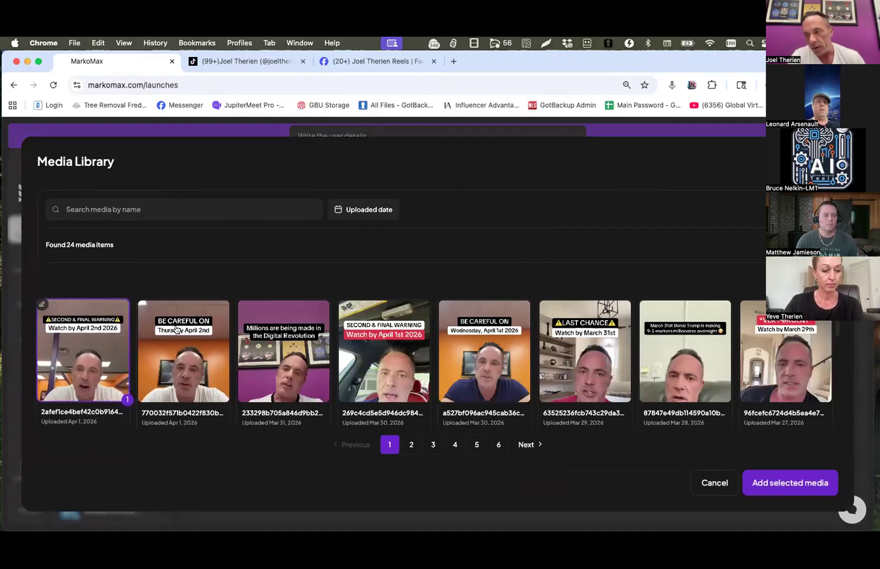
{"action": "left_click", "coordinate": [791, 480]}
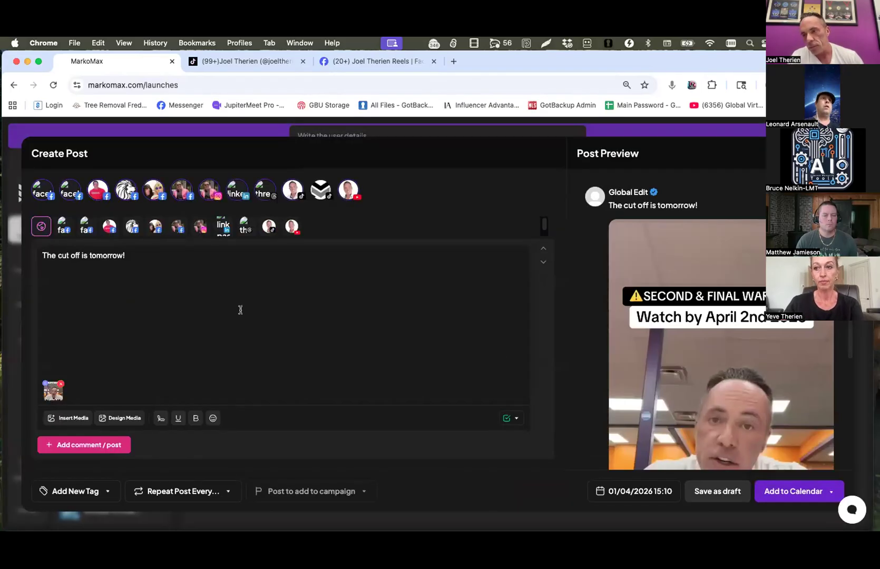
Copy the post text into the YouTube channel's title as "The cut off is tomorrow!" and publish the post immediately.
{"action": "left_click_drag", "start_coordinate": [135, 258], "coordinate": [9, 256]}
{"action": "key", "text": "super+c"}
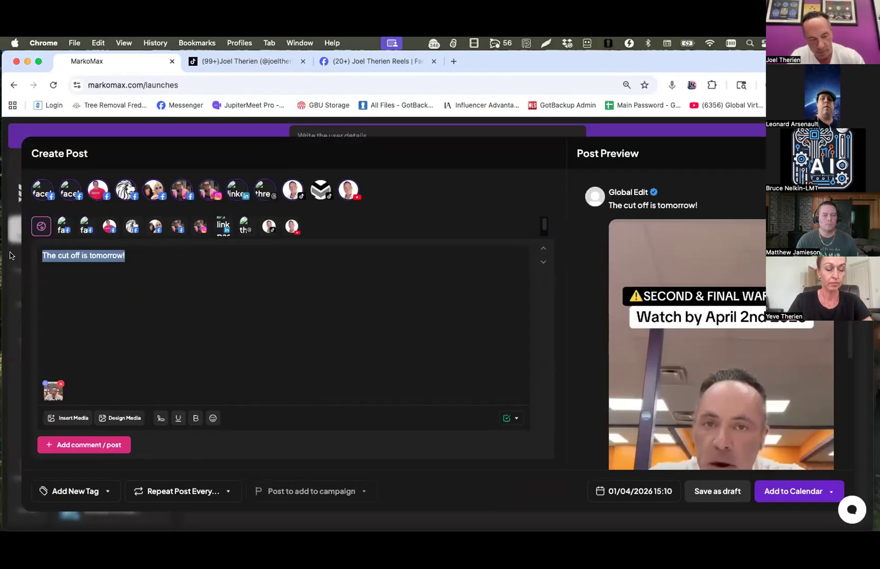
{"action": "mouse_move", "coordinate": [789, 491]}
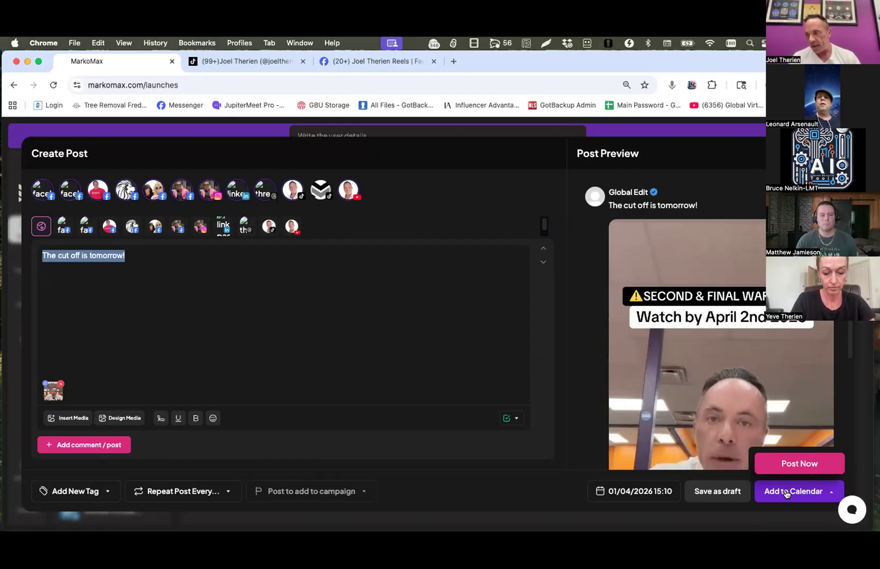
{"action": "left_click", "coordinate": [793, 464]}
{"action": "left_click", "coordinate": [110, 227]}
{"action": "key", "text": "super+v"}
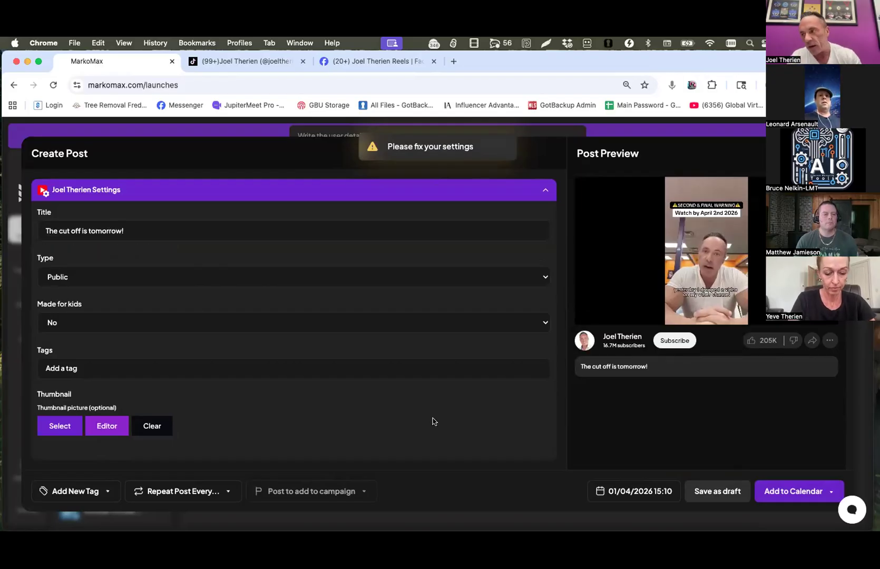
{"action": "left_click", "coordinate": [793, 464]}
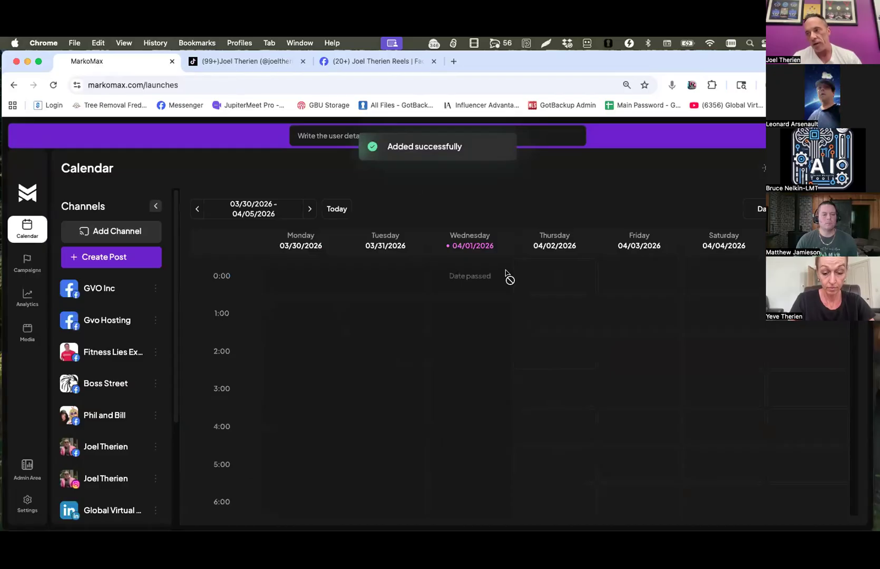
Find the new "The cut off is tomorrow!" posts on Wednesday 04/01/2026 in the week calendar and expand all of them.
{"action": "scroll", "coordinate": [489, 285], "scroll_direction": "down", "scroll_amount": 10}
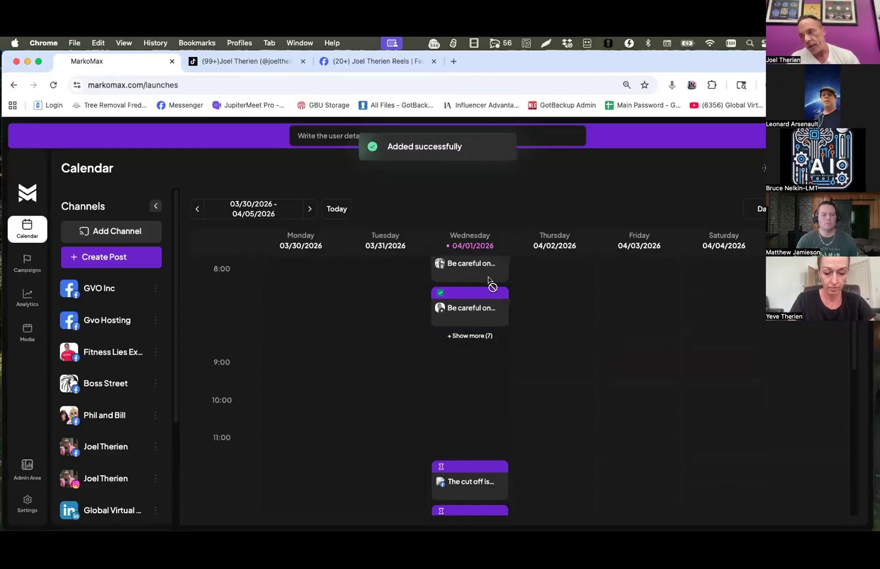
{"action": "scroll", "coordinate": [489, 282], "scroll_direction": "down", "scroll_amount": 12}
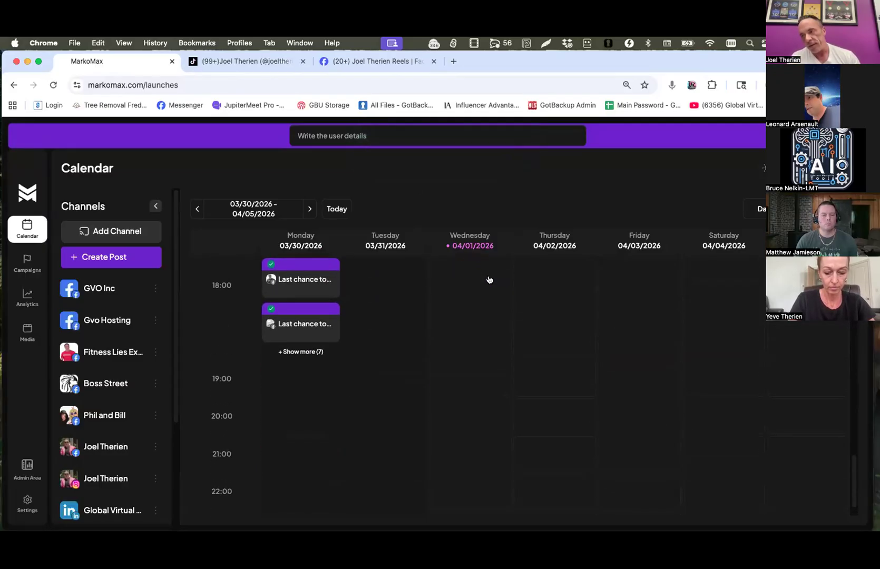
{"action": "scroll", "coordinate": [487, 280], "scroll_direction": "up", "scroll_amount": 8}
{"action": "scroll", "coordinate": [480, 316], "scroll_direction": "down", "scroll_amount": 1}
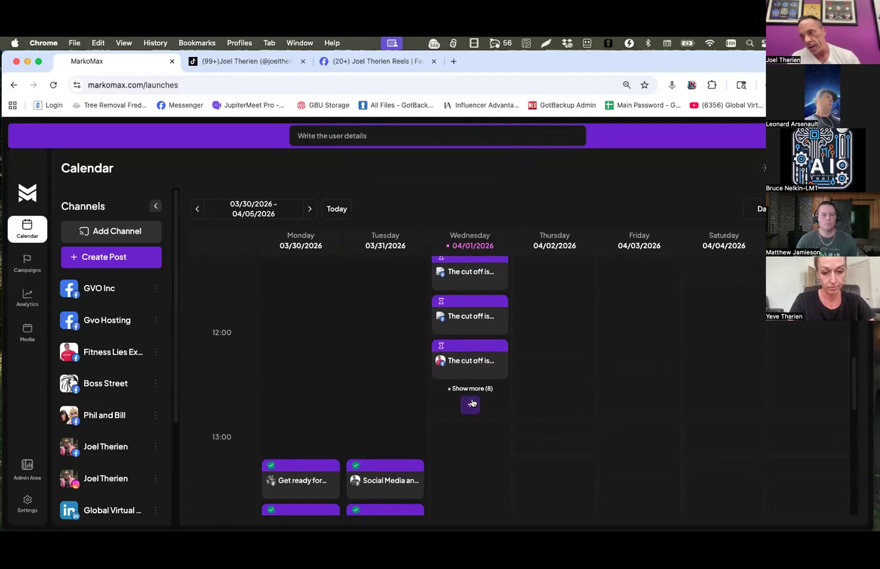
{"action": "left_click", "coordinate": [472, 403]}
{"action": "scroll", "coordinate": [443, 365], "scroll_direction": "up", "scroll_amount": 1}
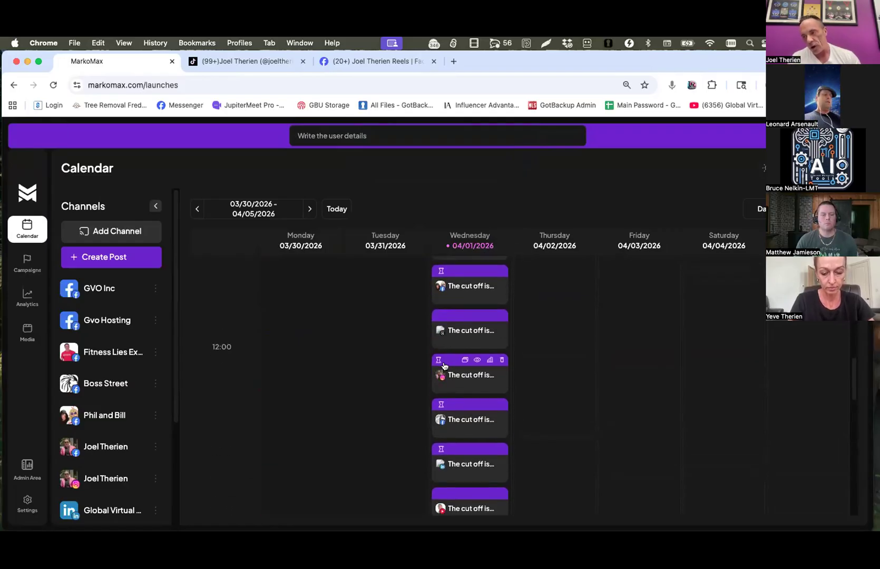
Review the publishing status of this week's posts in the calendar, comparing Wednesday's new posts with those from Monday and Tuesday.
{"action": "scroll", "coordinate": [443, 365], "scroll_direction": "down", "scroll_amount": 5}
{"action": "scroll", "coordinate": [442, 364], "scroll_direction": "up", "scroll_amount": 3}
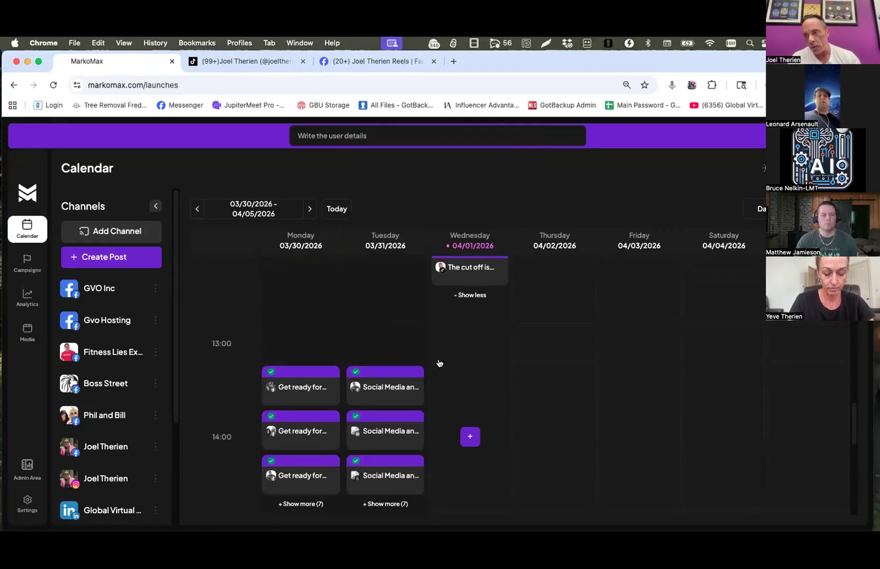
{"action": "scroll", "coordinate": [428, 357], "scroll_direction": "down", "scroll_amount": 1}
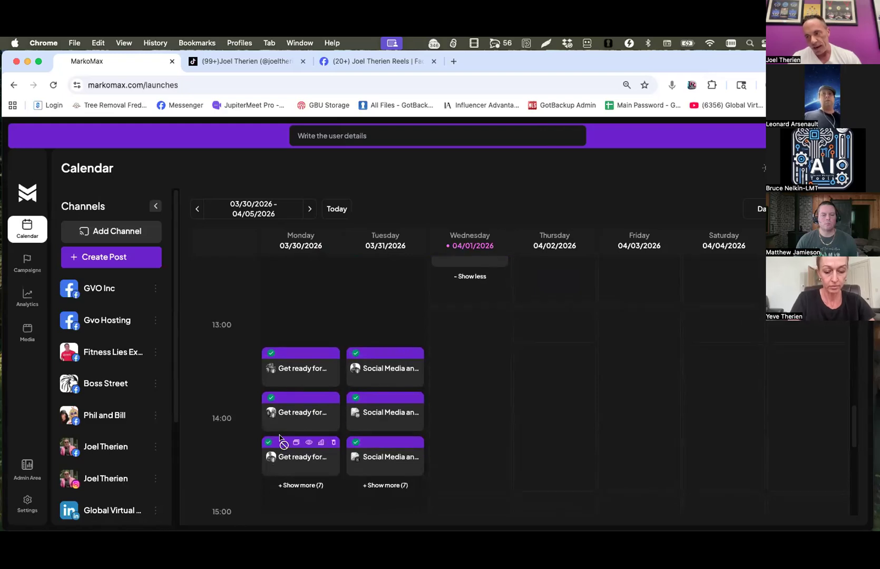
{"action": "scroll", "coordinate": [303, 385], "scroll_direction": "down", "scroll_amount": 4}
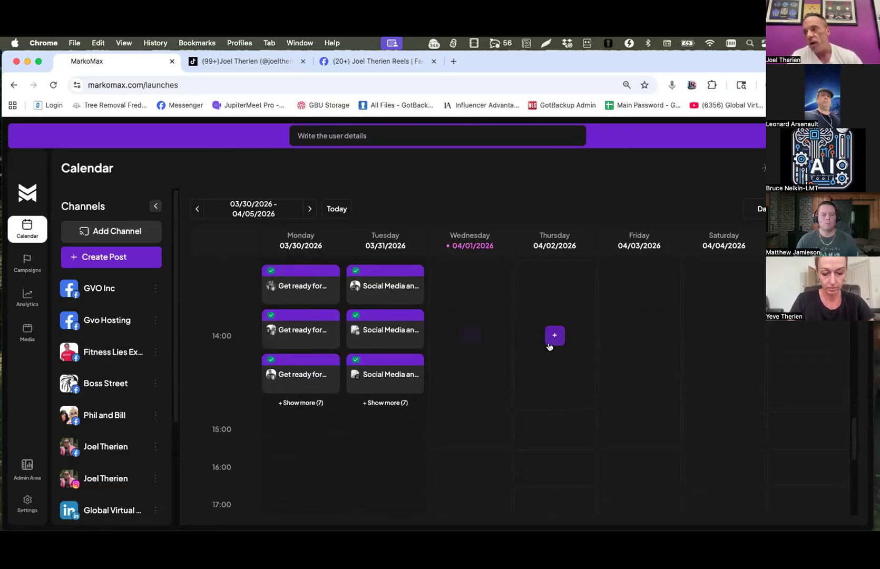
{"action": "scroll", "coordinate": [519, 318], "scroll_direction": "up", "scroll_amount": 10}
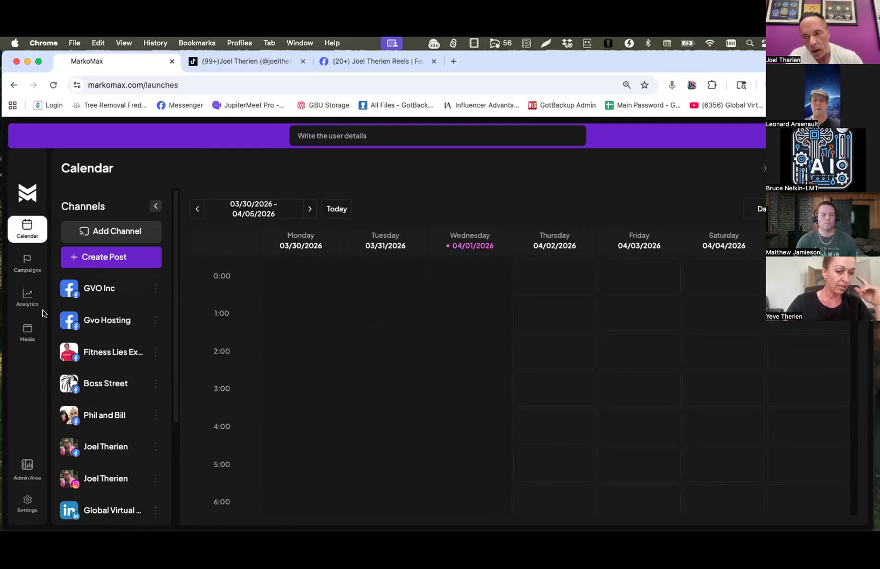
Open the Analytics page with the post statistics and change the interface to the light theme.
{"action": "left_click", "coordinate": [30, 301]}
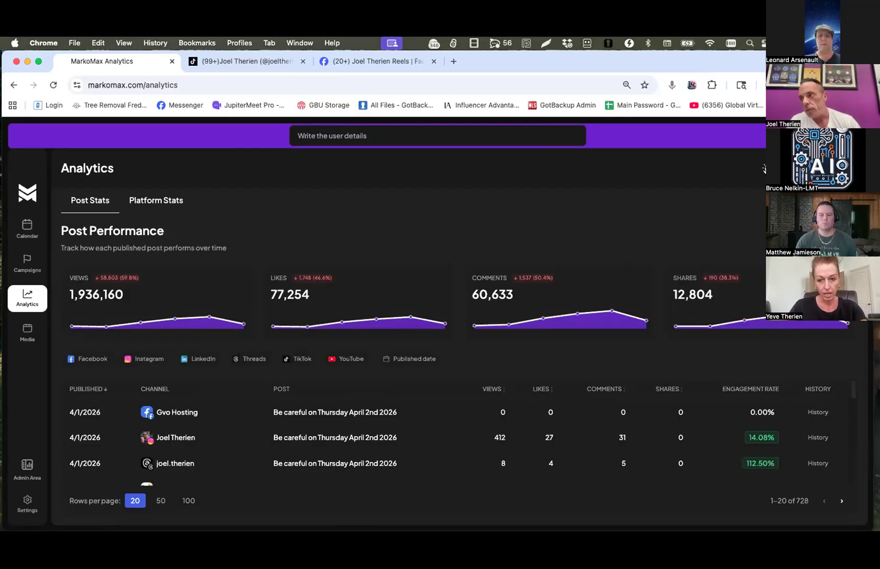
{"action": "left_click", "coordinate": [767, 168]}
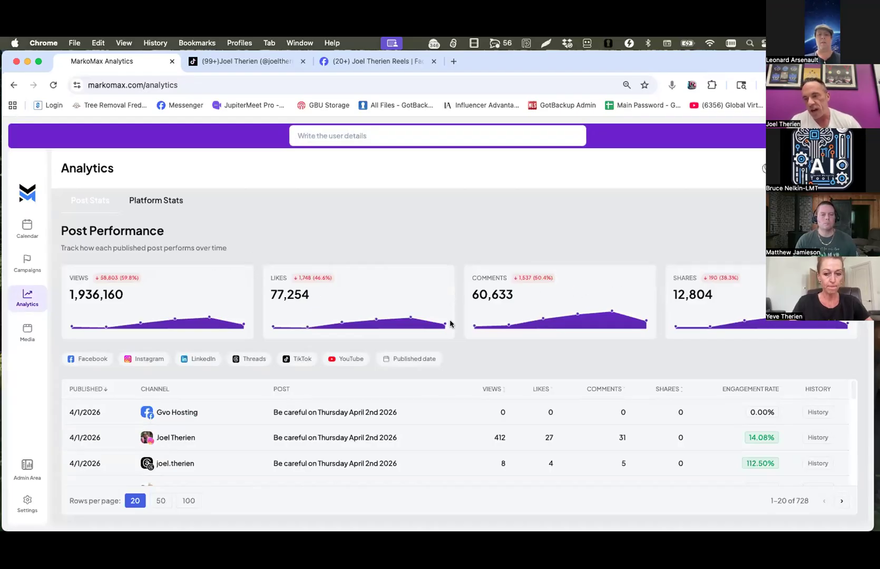
Examine views, likes, comments and engagement rate per channel in the Post Performance table for the posts of 3/30 to 4/1/2026.
{"action": "scroll", "coordinate": [623, 440], "scroll_direction": "down", "scroll_amount": 3}
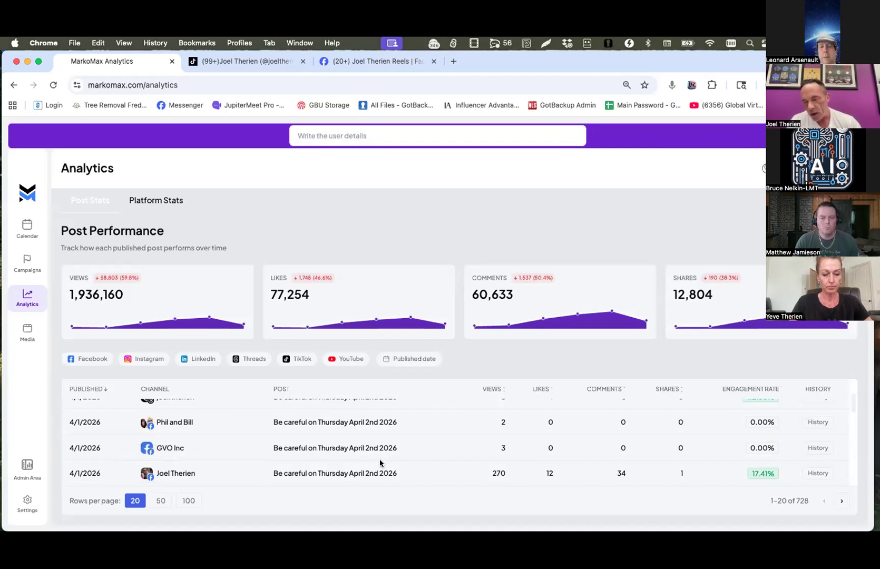
{"action": "scroll", "coordinate": [505, 447], "scroll_direction": "up", "scroll_amount": 2}
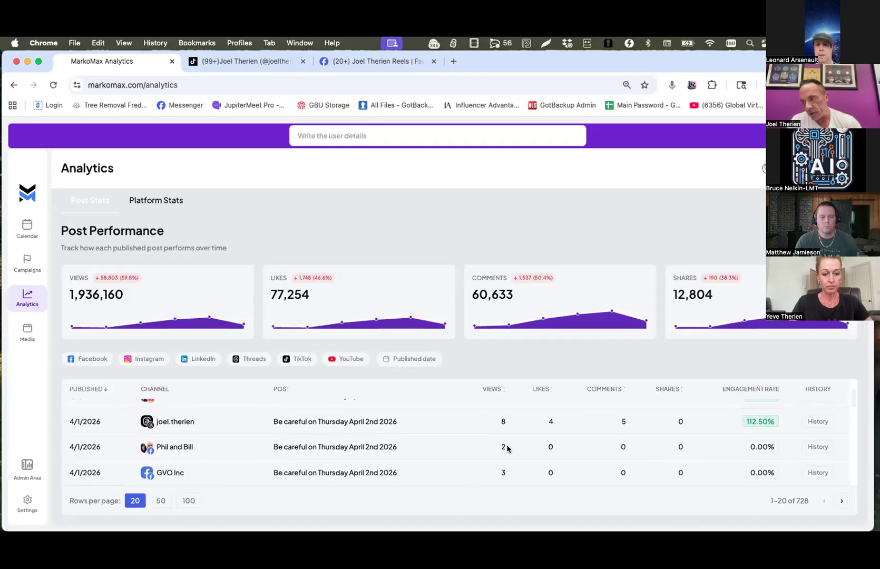
{"action": "scroll", "coordinate": [500, 424], "scroll_direction": "up", "scroll_amount": 1}
{"action": "scroll", "coordinate": [500, 423], "scroll_direction": "down", "scroll_amount": 5}
{"action": "scroll", "coordinate": [500, 421], "scroll_direction": "down", "scroll_amount": 3}
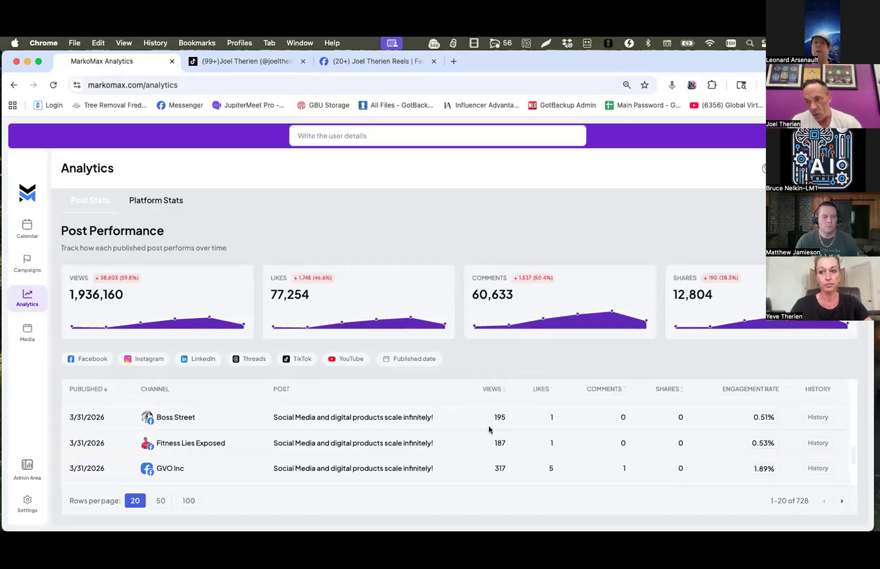
{"action": "left_click_drag", "start_coordinate": [227, 442], "coordinate": [159, 443]}
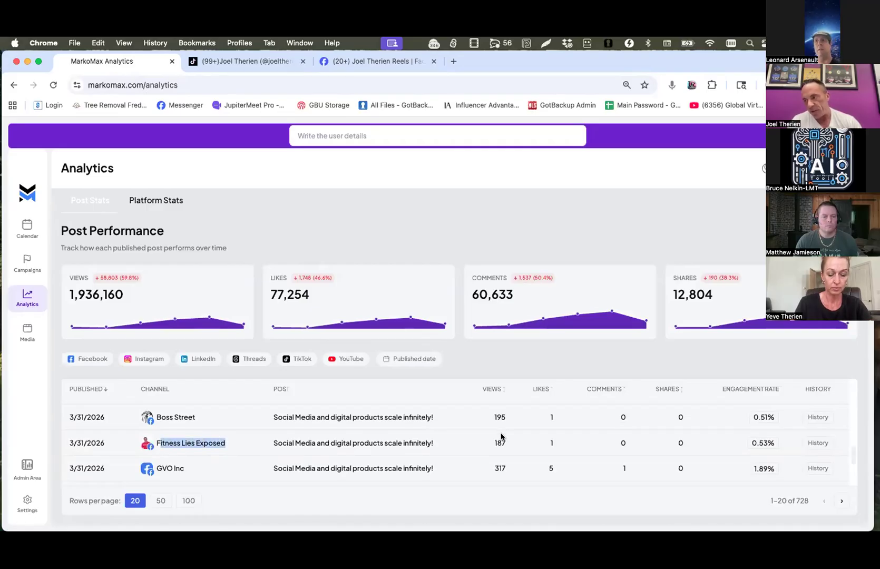
{"action": "scroll", "coordinate": [507, 431], "scroll_direction": "down", "scroll_amount": 3}
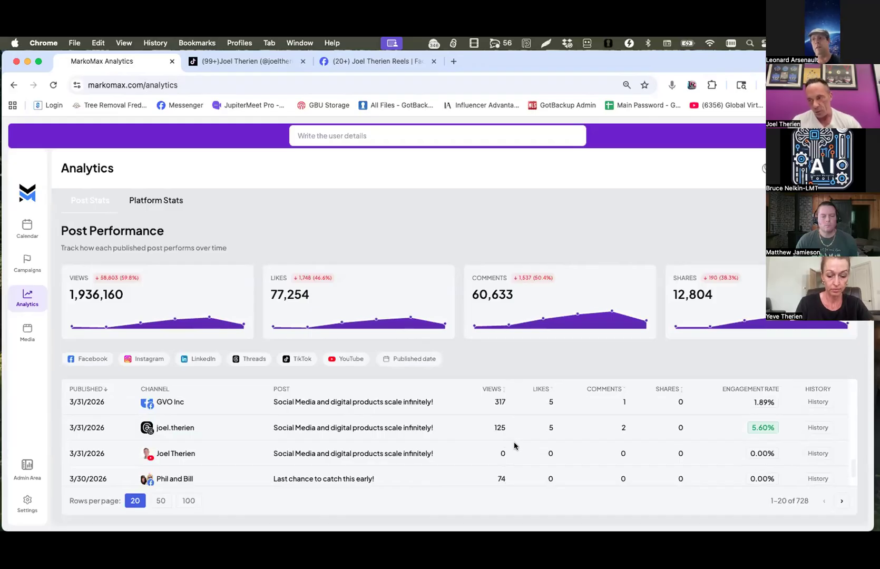
{"action": "scroll", "coordinate": [514, 426], "scroll_direction": "down", "scroll_amount": 1}
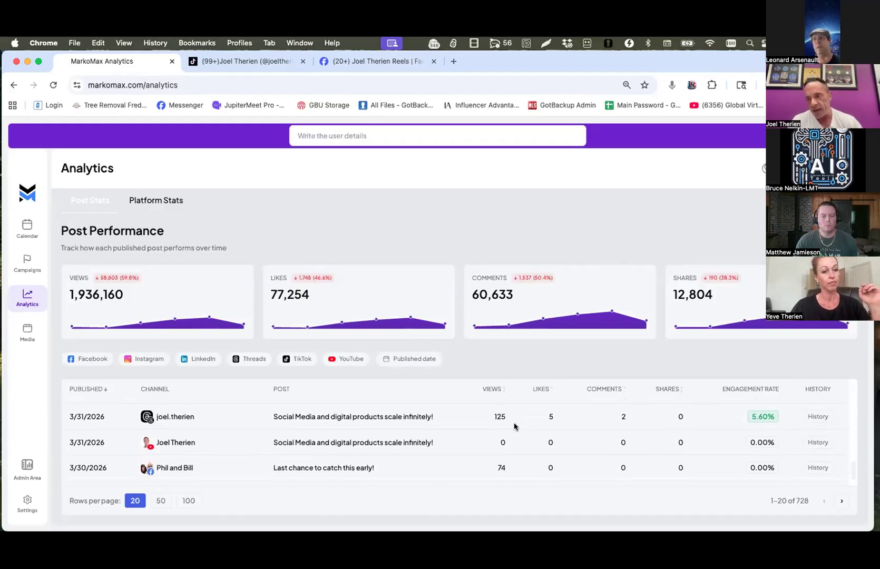
{"action": "scroll", "coordinate": [432, 467], "scroll_direction": "up", "scroll_amount": 5}
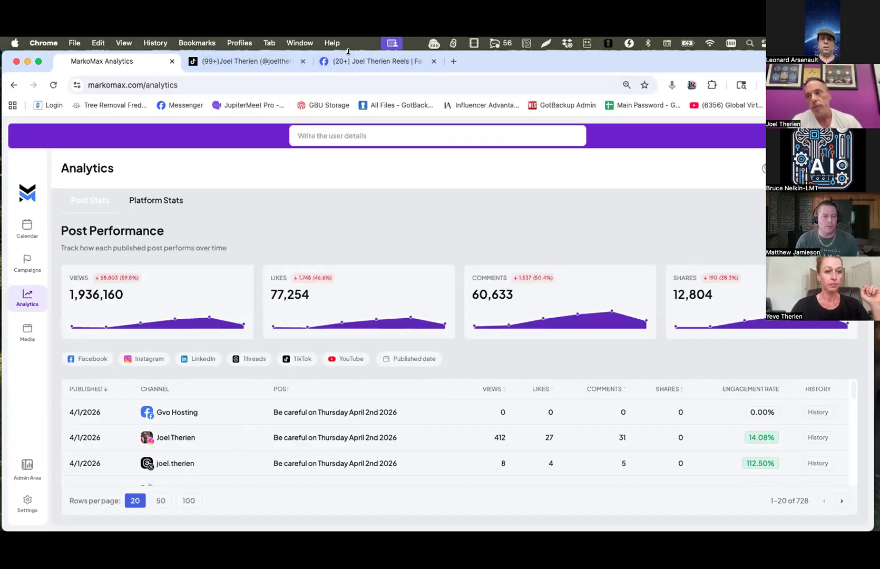
Switch to the Facebook page, show all its posts and open the insights of the "You get $10M and 10 minutes to spend it" post.
{"action": "left_click", "coordinate": [376, 61]}
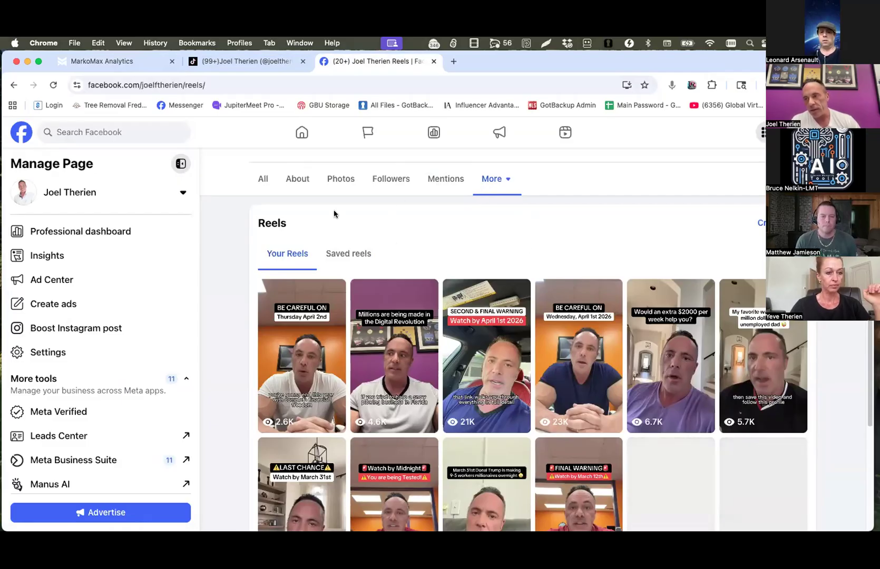
{"action": "left_click", "coordinate": [264, 179]}
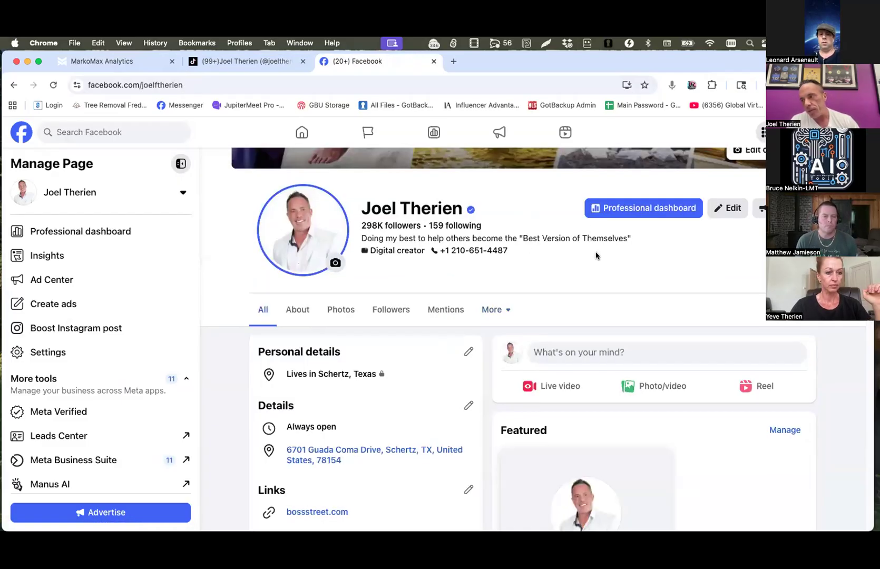
{"action": "scroll", "coordinate": [587, 231], "scroll_direction": "down", "scroll_amount": 15}
{"action": "scroll", "coordinate": [595, 253], "scroll_direction": "down", "scroll_amount": 10}
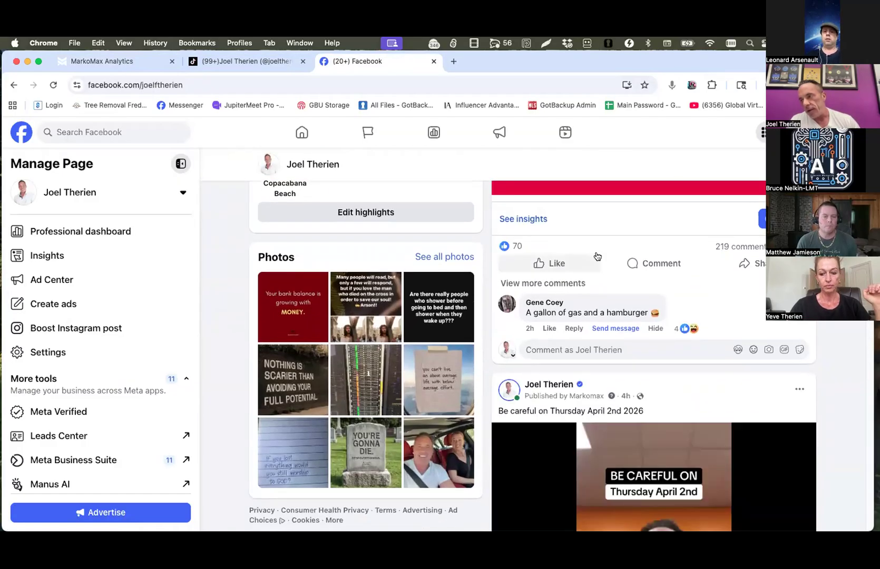
{"action": "scroll", "coordinate": [596, 256], "scroll_direction": "down", "scroll_amount": 15}
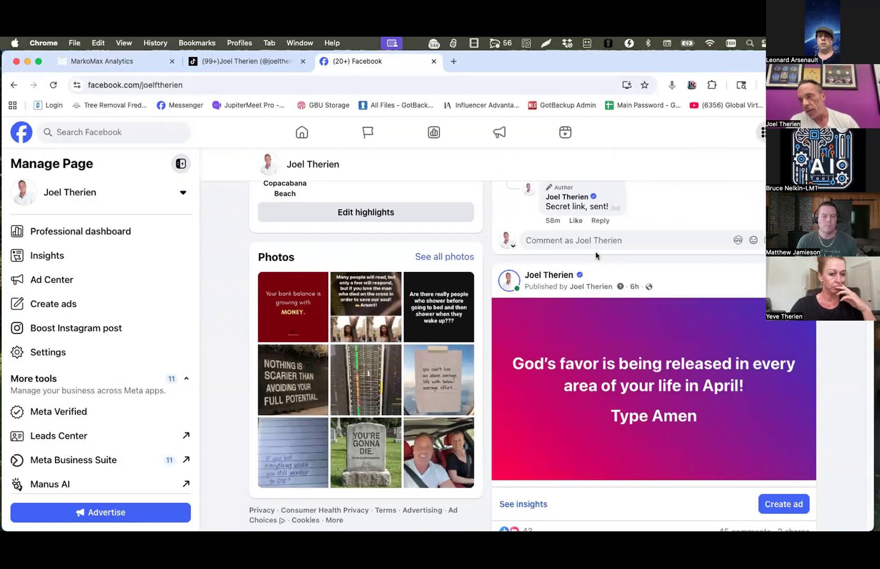
{"action": "scroll", "coordinate": [596, 256], "scroll_direction": "down", "scroll_amount": 10}
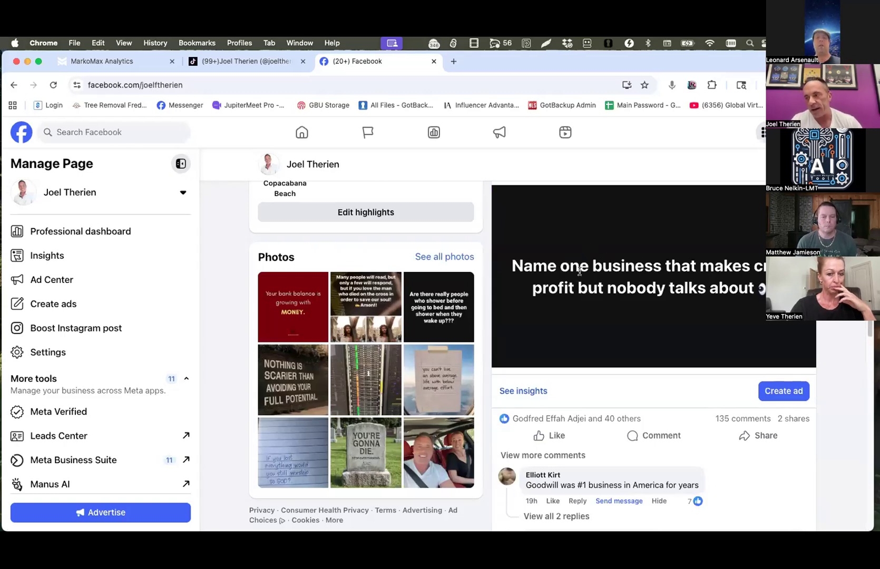
{"action": "scroll", "coordinate": [579, 272], "scroll_direction": "down", "scroll_amount": 3}
{"action": "scroll", "coordinate": [595, 253], "scroll_direction": "down", "scroll_amount": 10}
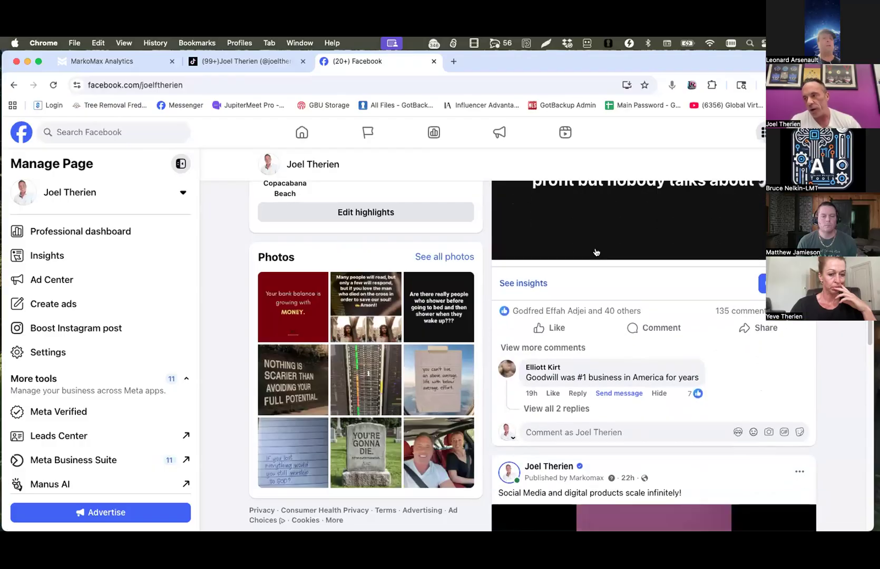
{"action": "scroll", "coordinate": [593, 252], "scroll_direction": "down", "scroll_amount": 5}
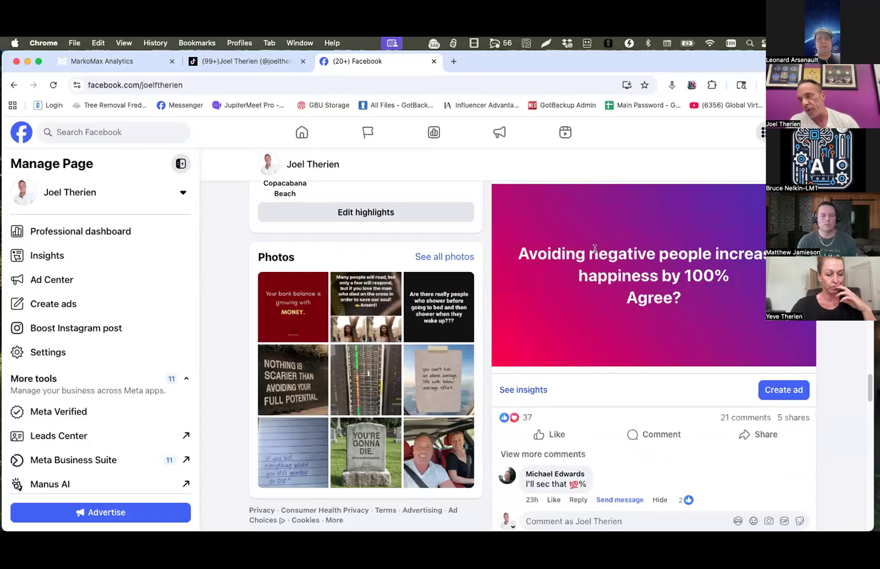
{"action": "scroll", "coordinate": [603, 242], "scroll_direction": "down", "scroll_amount": 15}
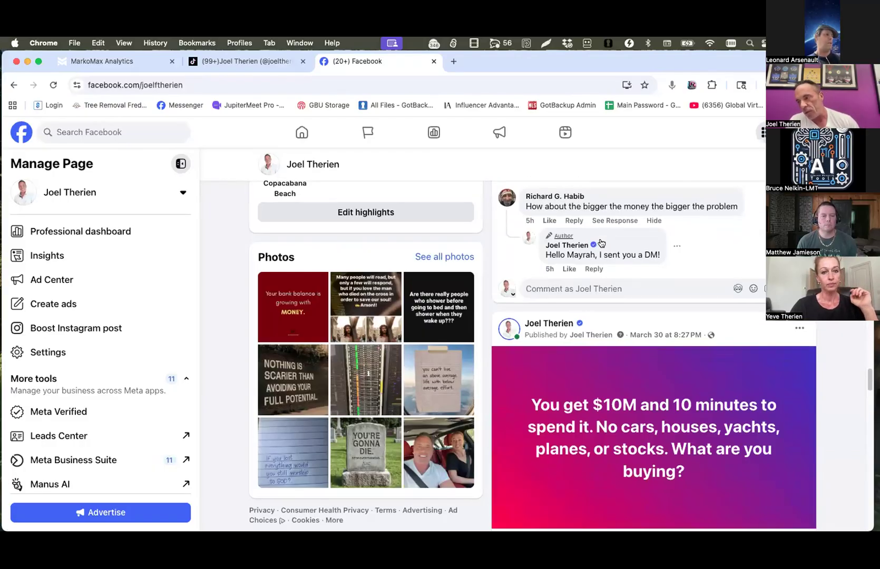
{"action": "scroll", "coordinate": [602, 243], "scroll_direction": "down", "scroll_amount": 2}
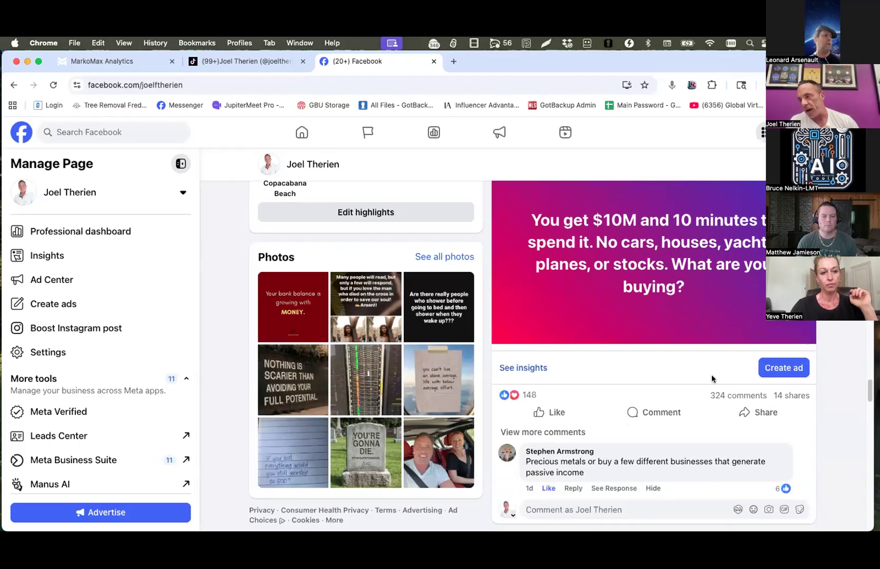
{"action": "left_click", "coordinate": [532, 369]}
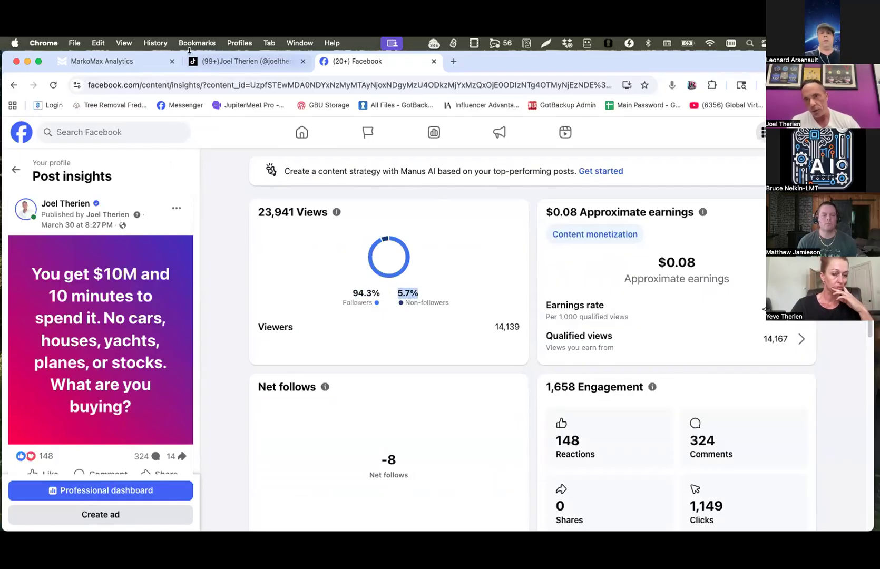
Return to the Facebook page's posts and open the insights of the "Be careful on Wednesday, April 1st 2026" reel.
{"action": "left_click", "coordinate": [14, 86]}
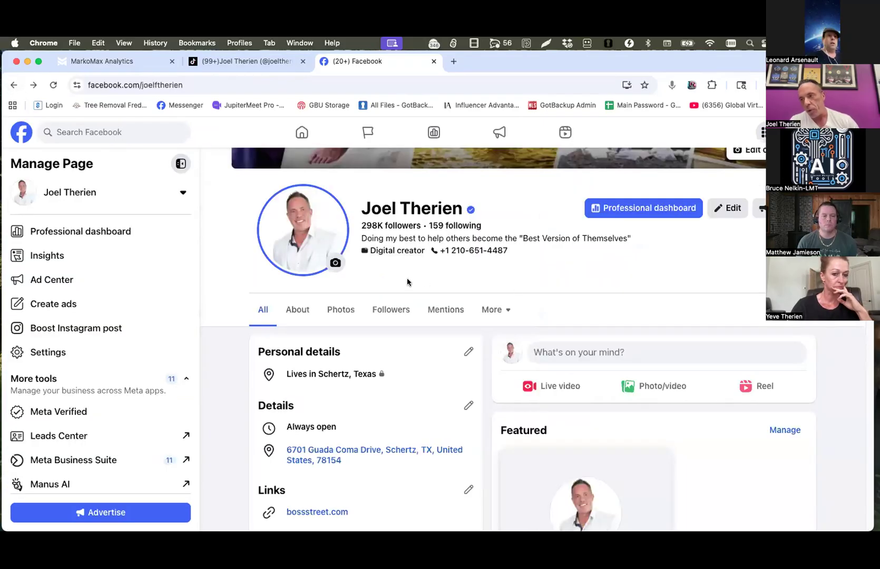
{"action": "scroll", "coordinate": [585, 295], "scroll_direction": "down", "scroll_amount": 10}
{"action": "scroll", "coordinate": [593, 293], "scroll_direction": "up", "scroll_amount": 10}
{"action": "scroll", "coordinate": [590, 290], "scroll_direction": "down", "scroll_amount": 12}
{"action": "scroll", "coordinate": [590, 288], "scroll_direction": "down", "scroll_amount": 15}
{"action": "scroll", "coordinate": [590, 283], "scroll_direction": "down", "scroll_amount": 3}
{"action": "scroll", "coordinate": [589, 284], "scroll_direction": "up", "scroll_amount": 10}
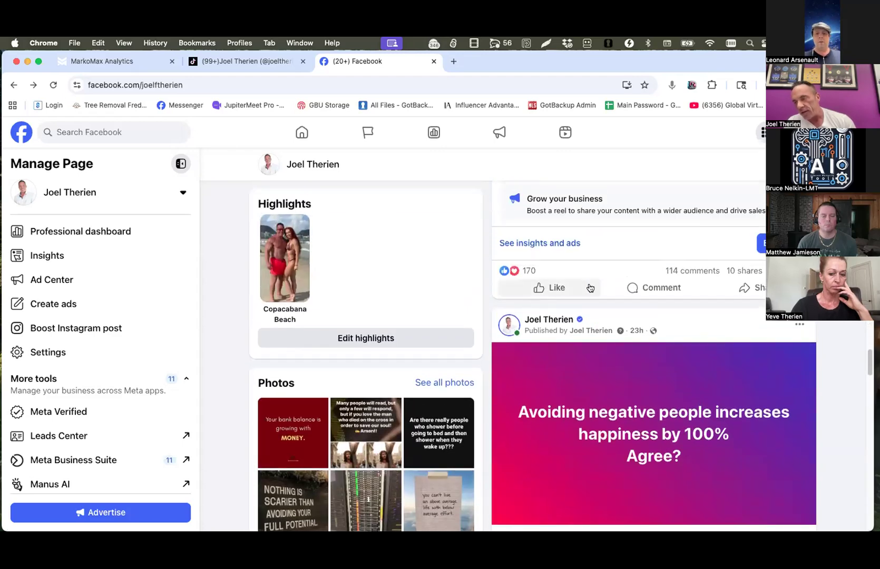
{"action": "scroll", "coordinate": [589, 287], "scroll_direction": "down", "scroll_amount": 12}
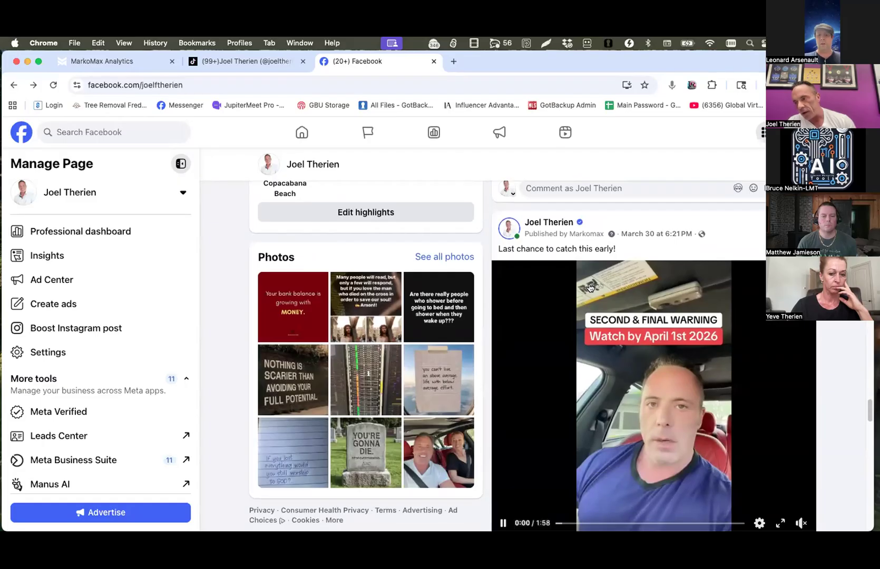
{"action": "scroll", "coordinate": [589, 287], "scroll_direction": "down", "scroll_amount": 10}
{"action": "scroll", "coordinate": [589, 284], "scroll_direction": "down", "scroll_amount": 15}
{"action": "scroll", "coordinate": [590, 283], "scroll_direction": "down", "scroll_amount": 8}
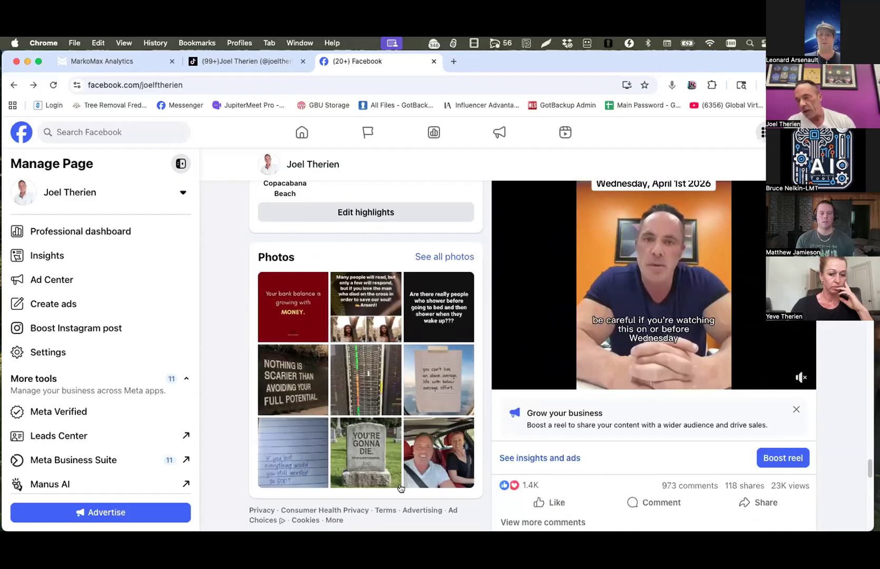
{"action": "scroll", "coordinate": [640, 237], "scroll_direction": "up", "scroll_amount": 1}
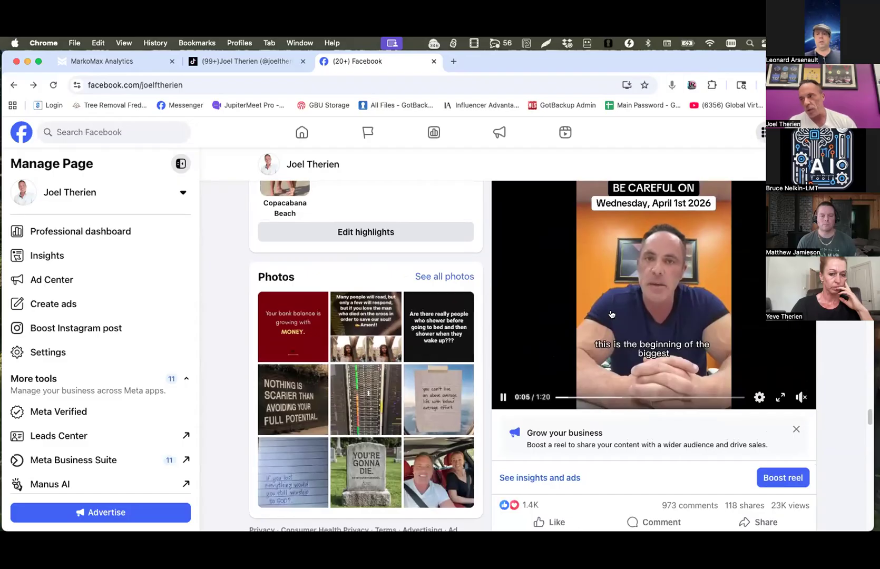
{"action": "scroll", "coordinate": [585, 353], "scroll_direction": "up", "scroll_amount": 1}
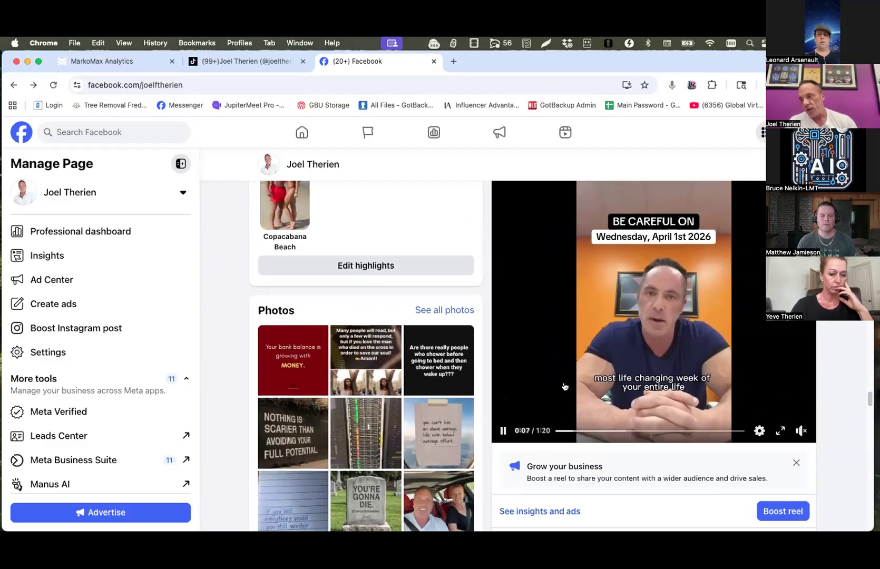
{"action": "scroll", "coordinate": [564, 386], "scroll_direction": "down", "scroll_amount": 2}
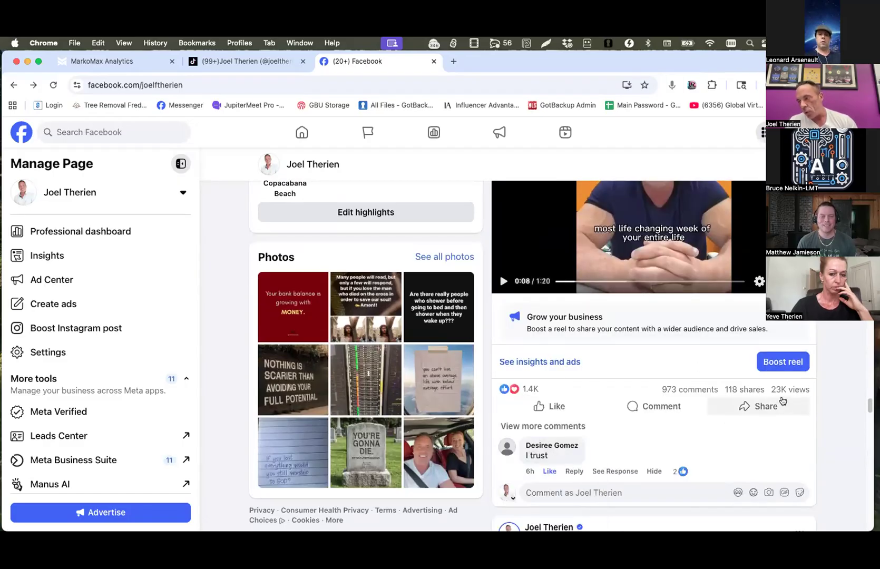
{"action": "mouse_move", "coordinate": [547, 401]}
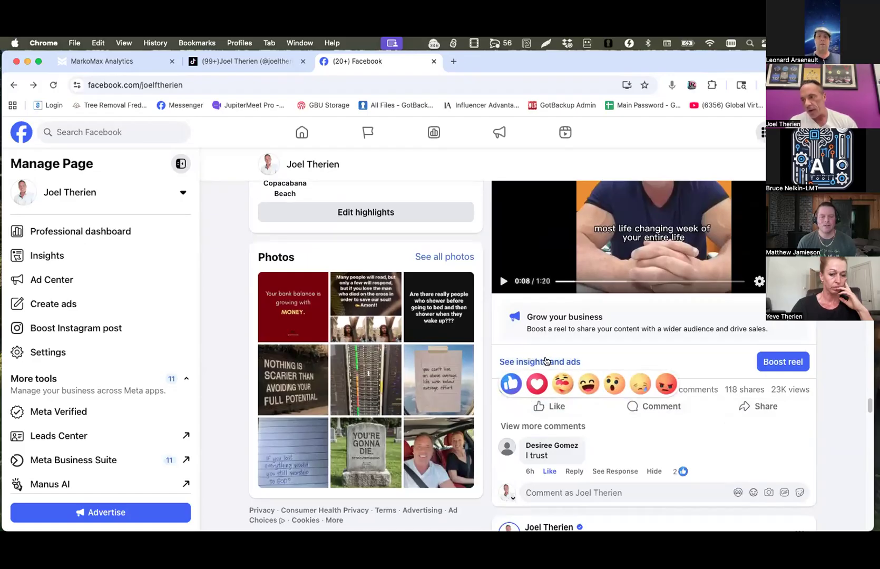
{"action": "left_click", "coordinate": [546, 361]}
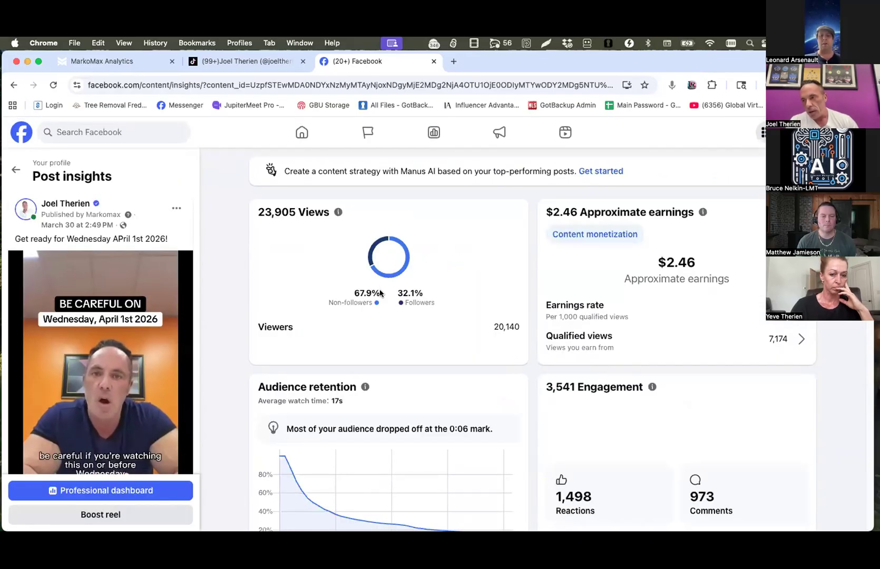
Highlight the followers and non-followers percentages in the reel's views breakdown.
{"action": "left_click_drag", "start_coordinate": [397, 293], "coordinate": [409, 289]}
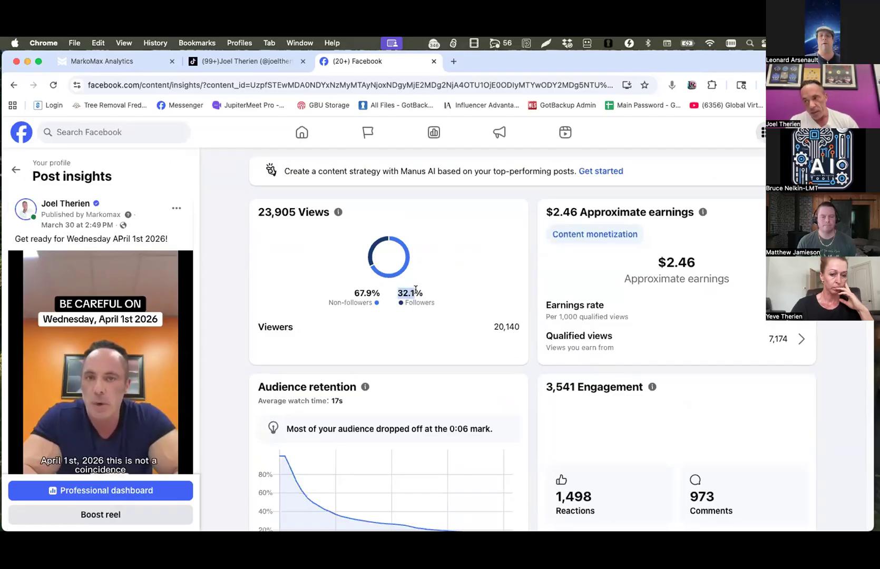
{"action": "left_click_drag", "start_coordinate": [353, 294], "coordinate": [367, 291]}
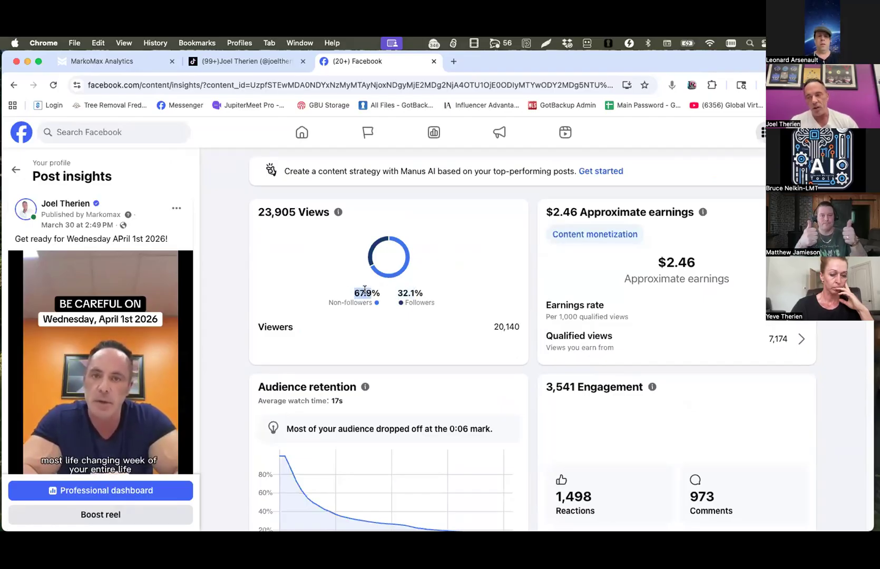
{"action": "left_click_drag", "start_coordinate": [380, 293], "coordinate": [349, 294]}
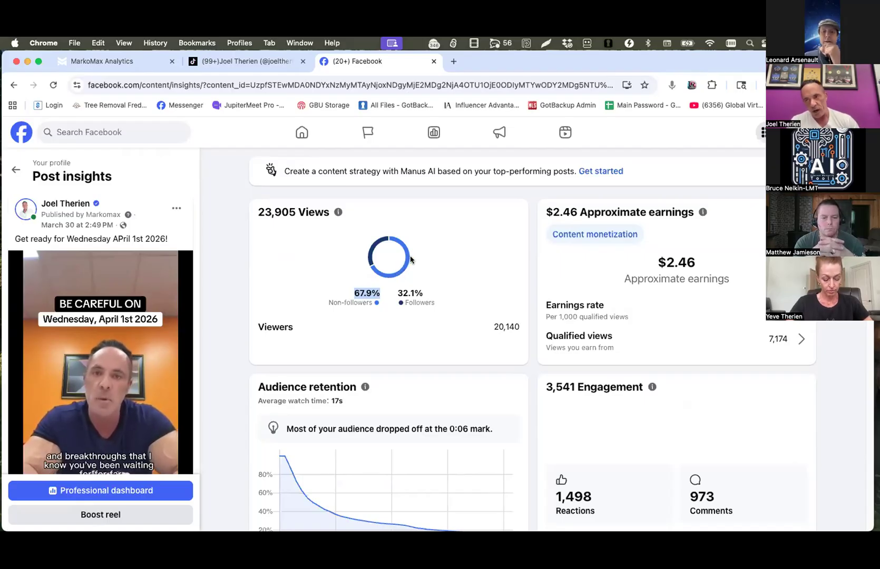
Leave the reel's insights and go back to the cover and profile header of the Facebook page.
{"action": "left_click", "coordinate": [14, 84]}
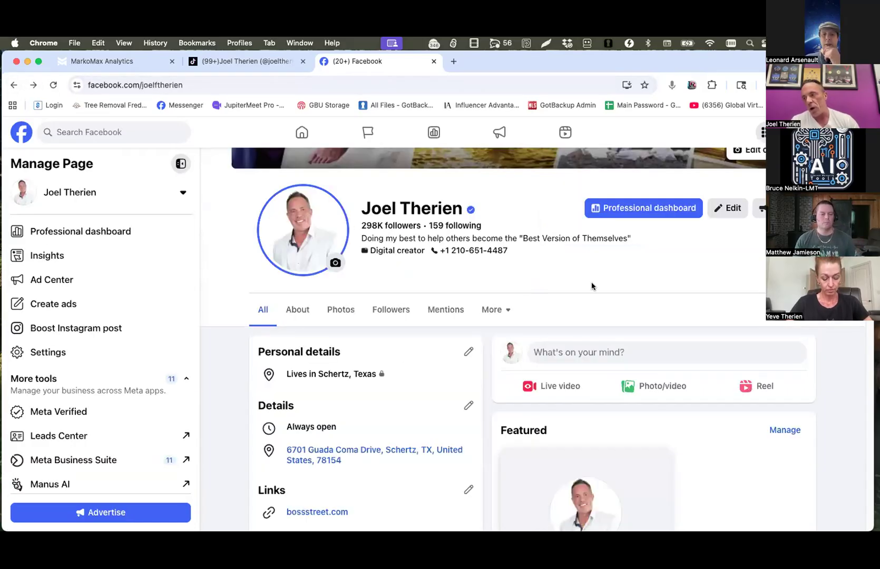
{"action": "scroll", "coordinate": [593, 283], "scroll_direction": "down", "scroll_amount": 4}
{"action": "scroll", "coordinate": [592, 279], "scroll_direction": "up", "scroll_amount": 8}
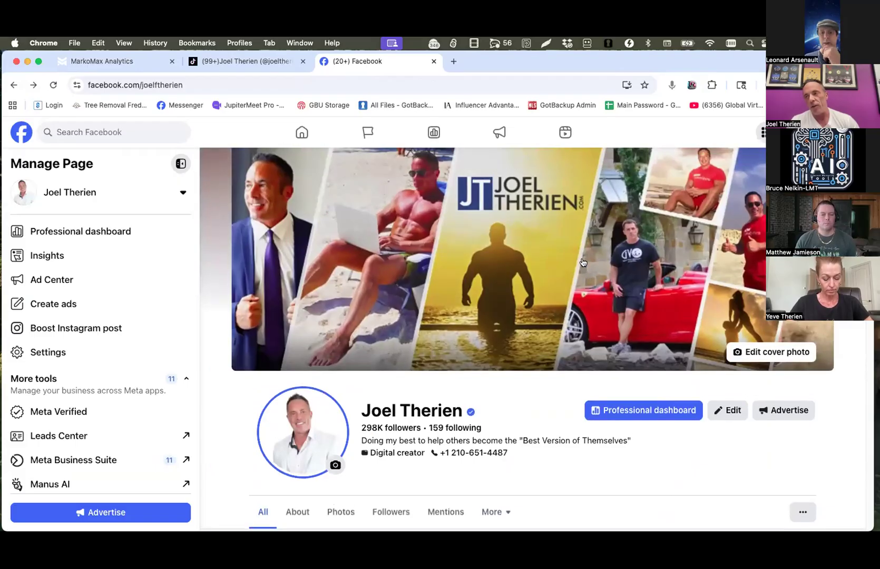